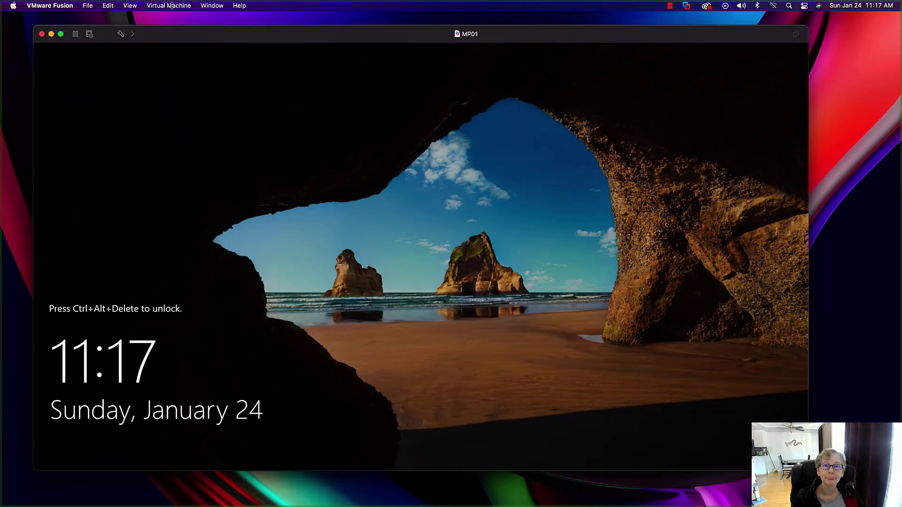
Step: Unlock MP01 with Ctrl-Alt-Del and sign in with the Administrator password
left_click(164, 6)
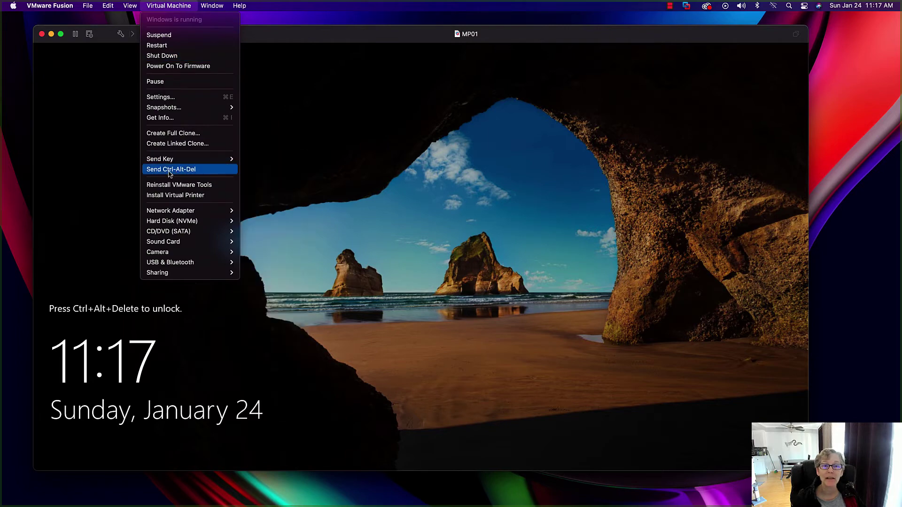
left_click(173, 168)
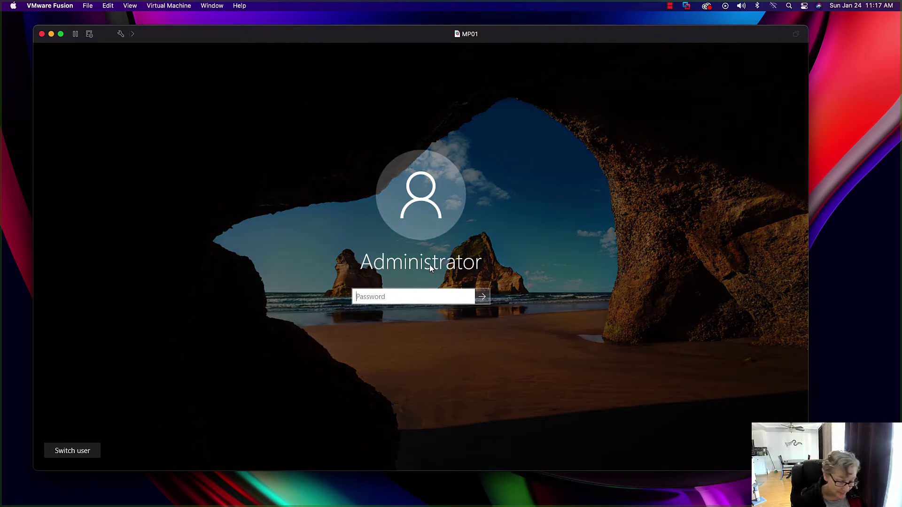
type("***")
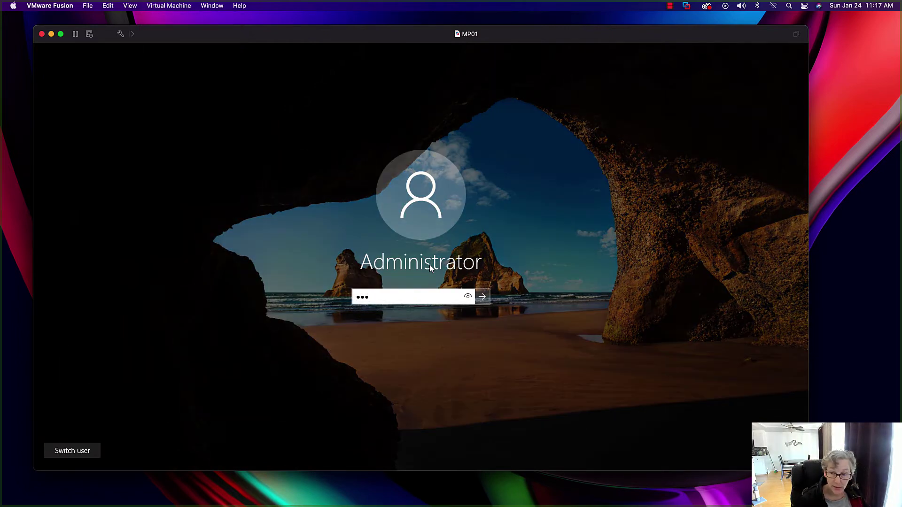
type("******")
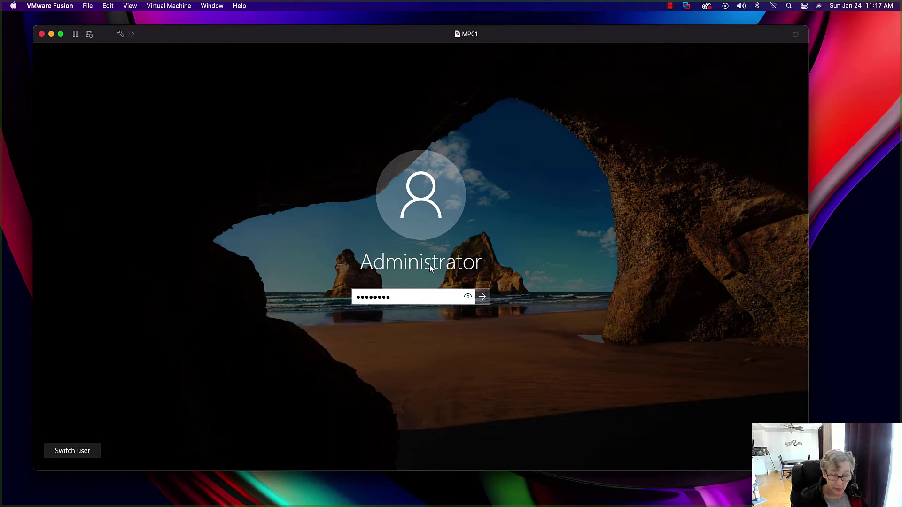
key("Return")
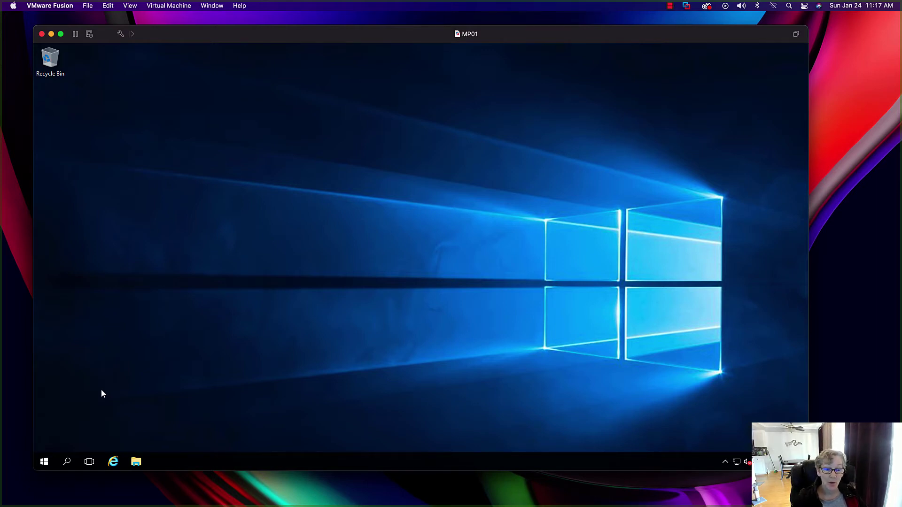
Step: Launch Server Manager and confirm MP01's Administrators group includes SCCM Admins and SCCM01
left_click(45, 462)
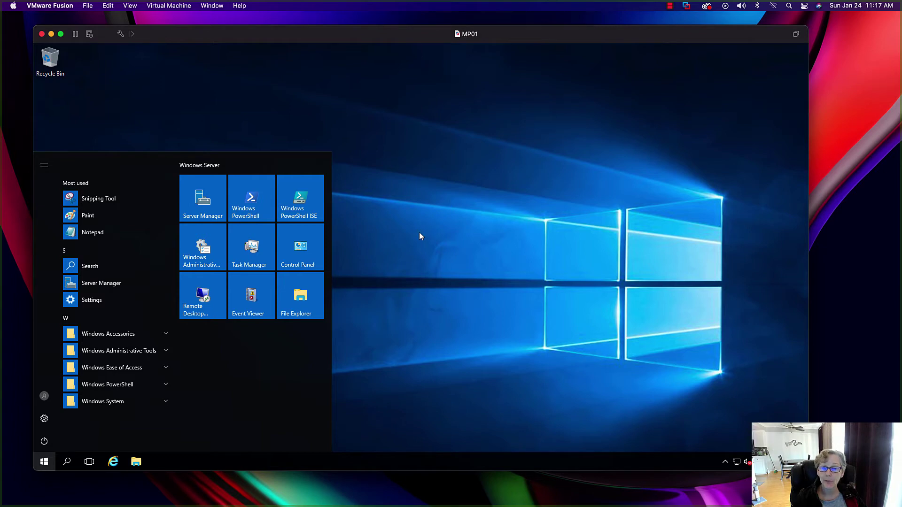
left_click(215, 201)
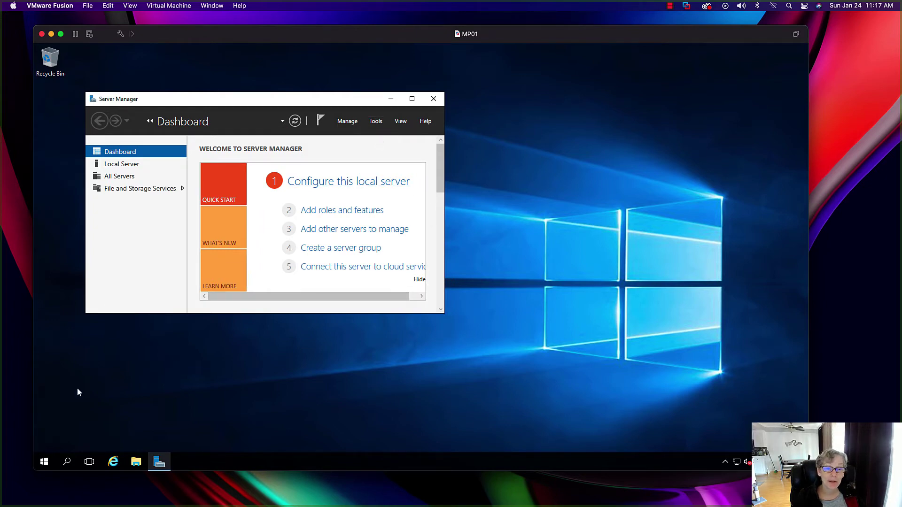
right_click(44, 462)
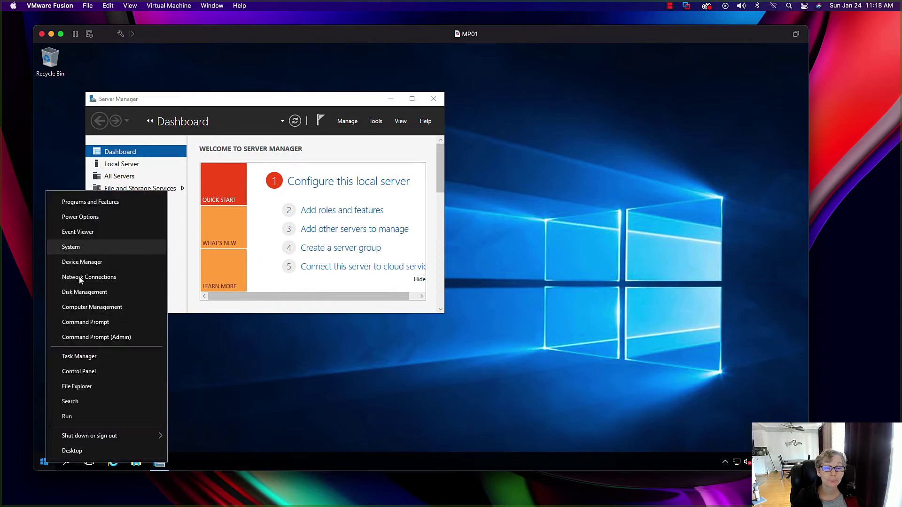
left_click(74, 307)
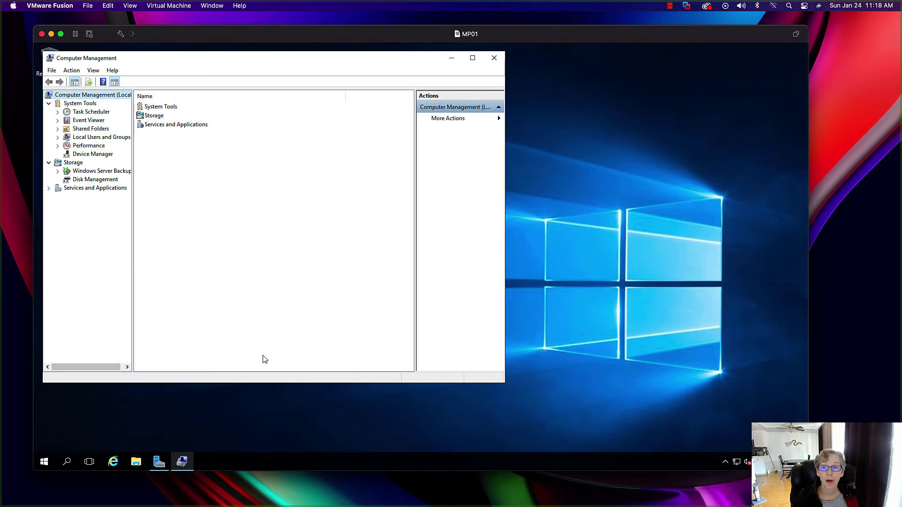
left_click(58, 137)
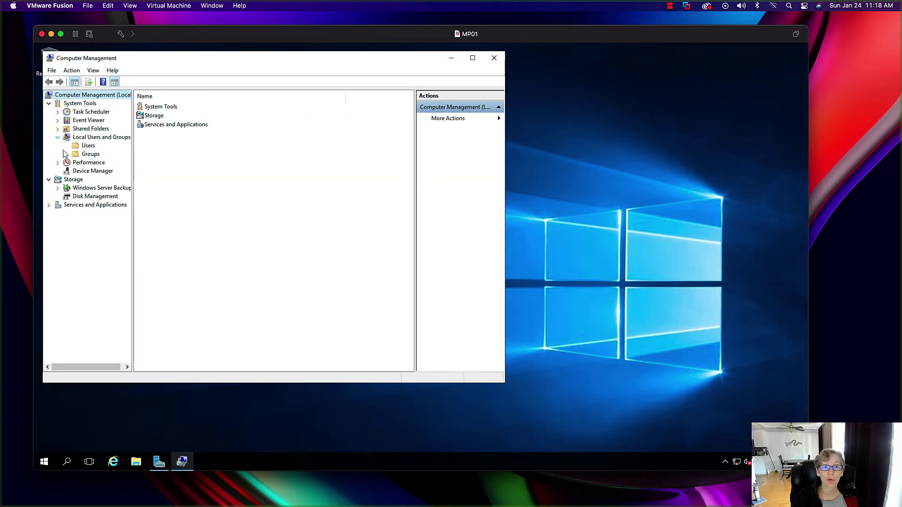
left_click(89, 155)
double_click(160, 117)
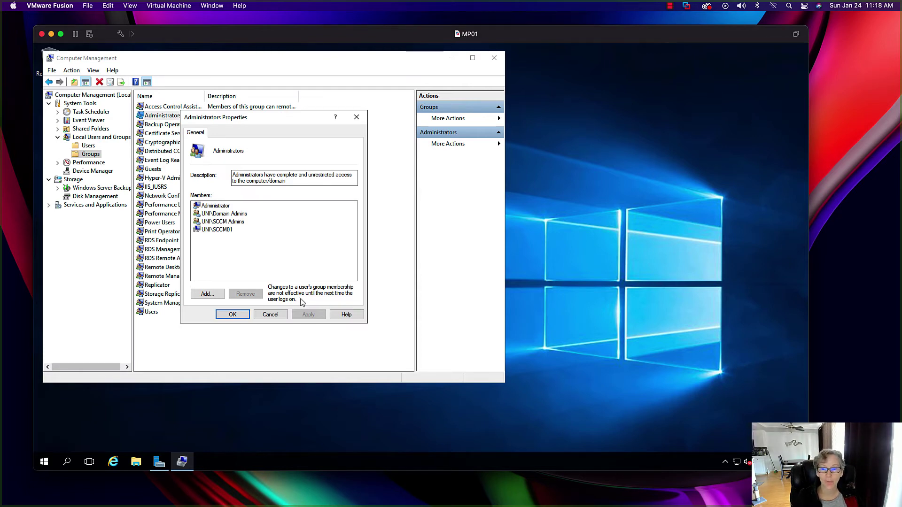
left_click(270, 315)
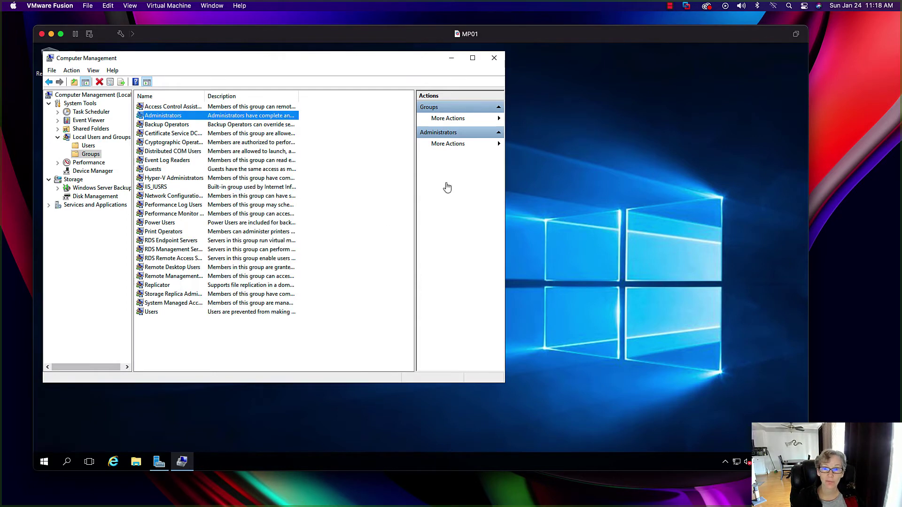
left_click(498, 60)
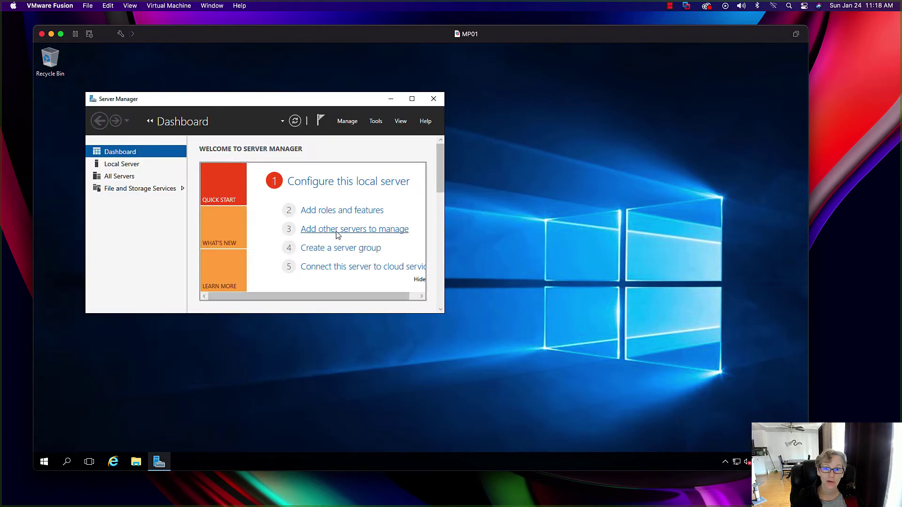
Step: Start Add Roles and Features as a role-based installation on MP01, reaching Features
left_click(347, 121)
left_click(349, 134)
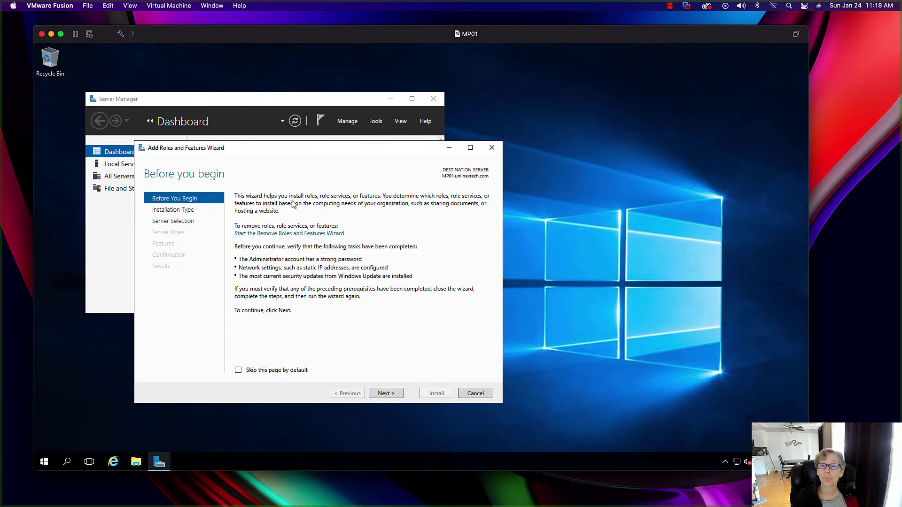
left_click(384, 394)
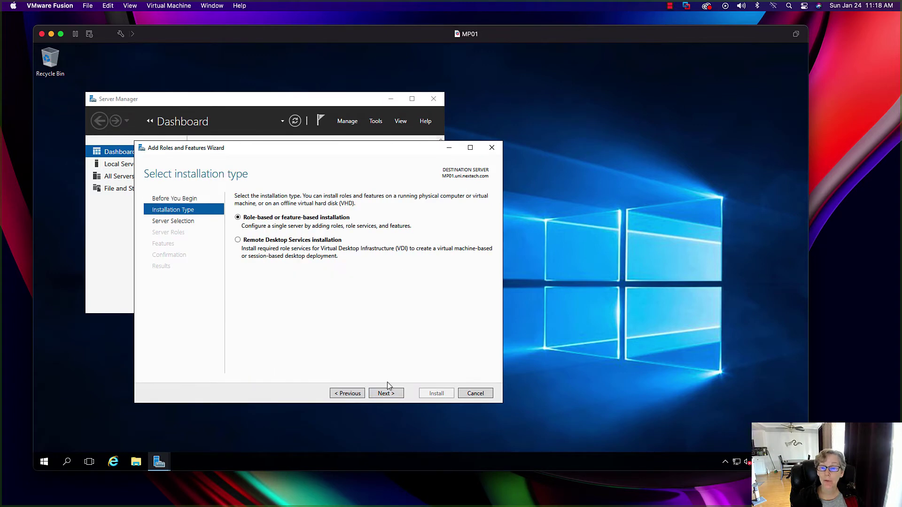
left_click(387, 396)
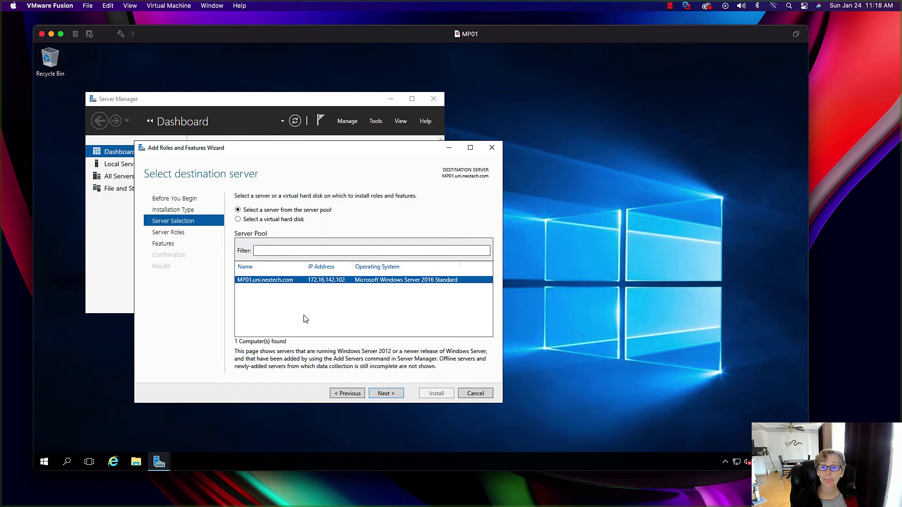
left_click(398, 394)
left_click(387, 394)
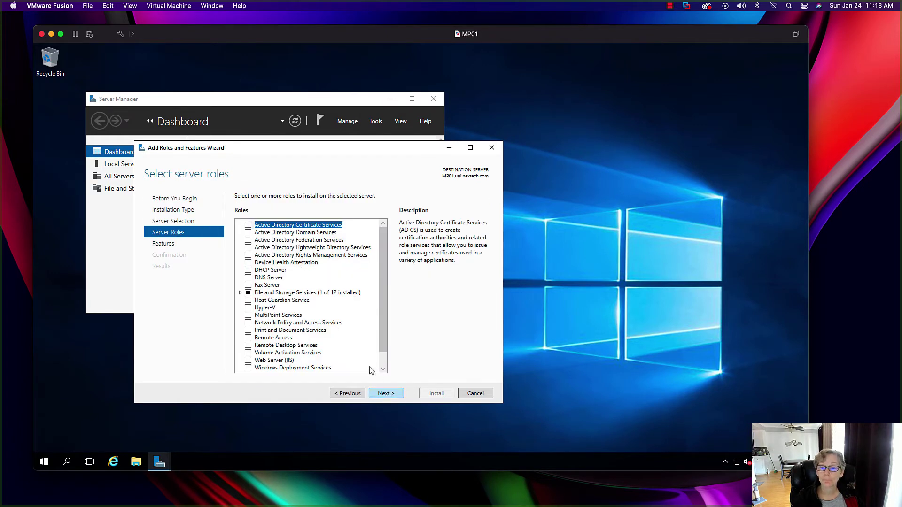
Step: Select .NET Framework 3.5 Features and BITS with its required features, continuing to IIS role services
left_click(248, 225)
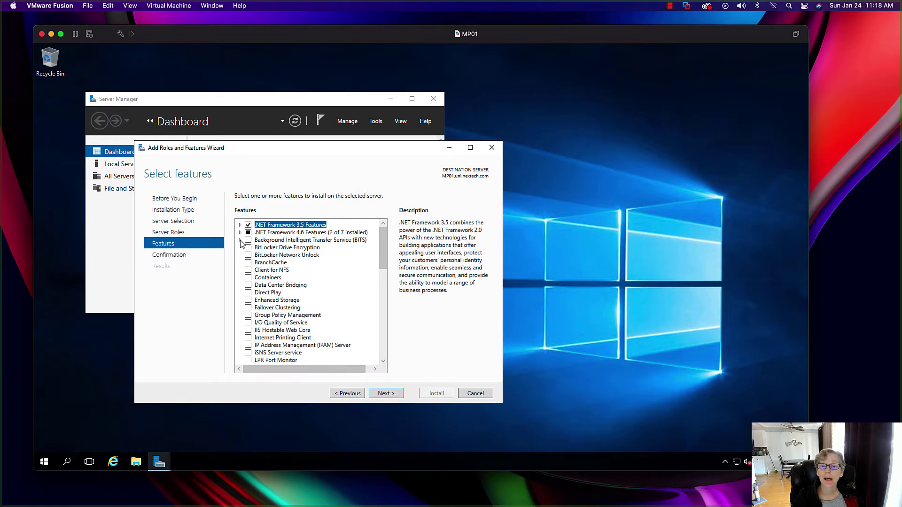
left_click(240, 232)
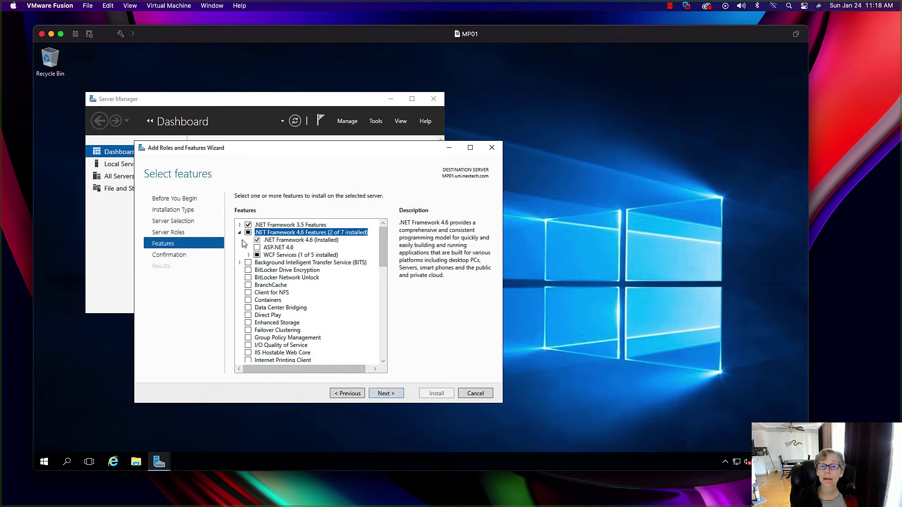
left_click(240, 233)
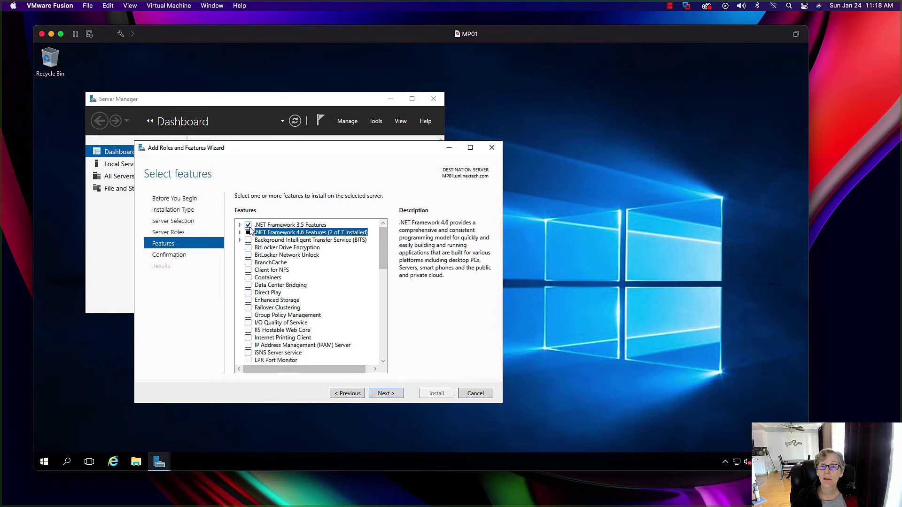
left_click(248, 240)
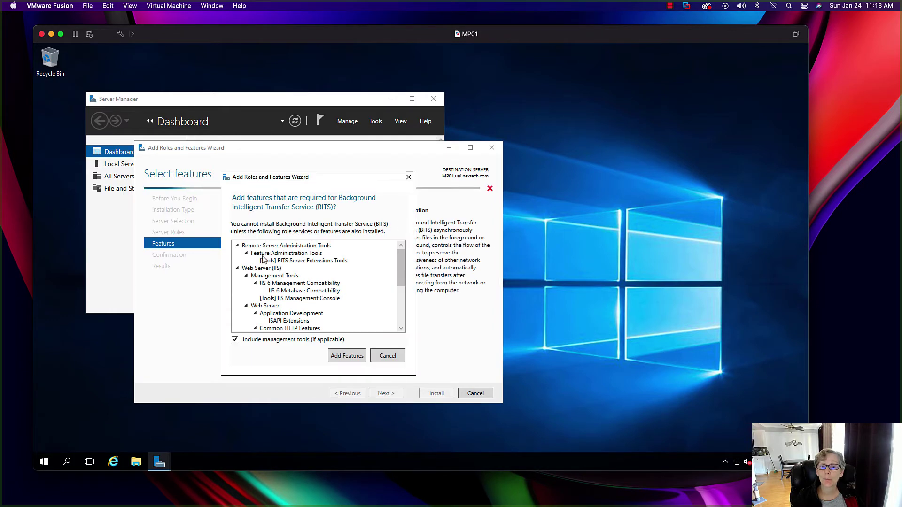
left_click(353, 356)
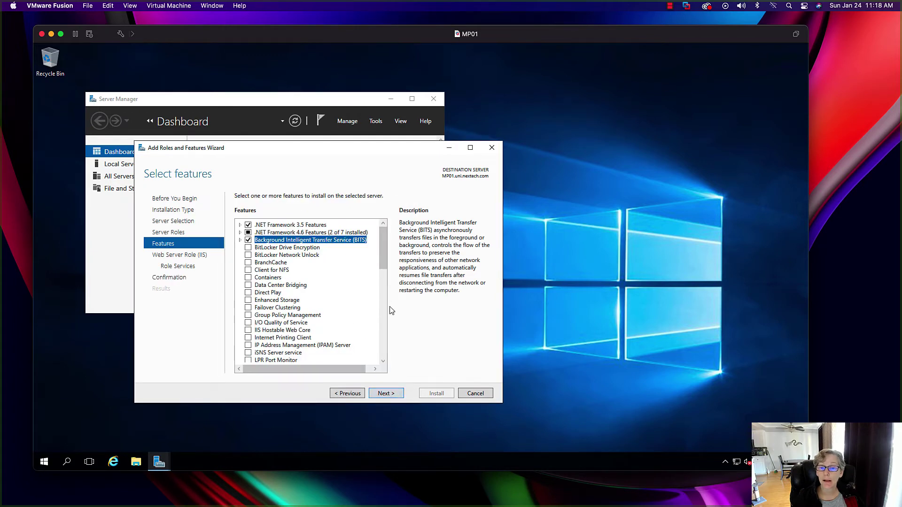
left_click(395, 396)
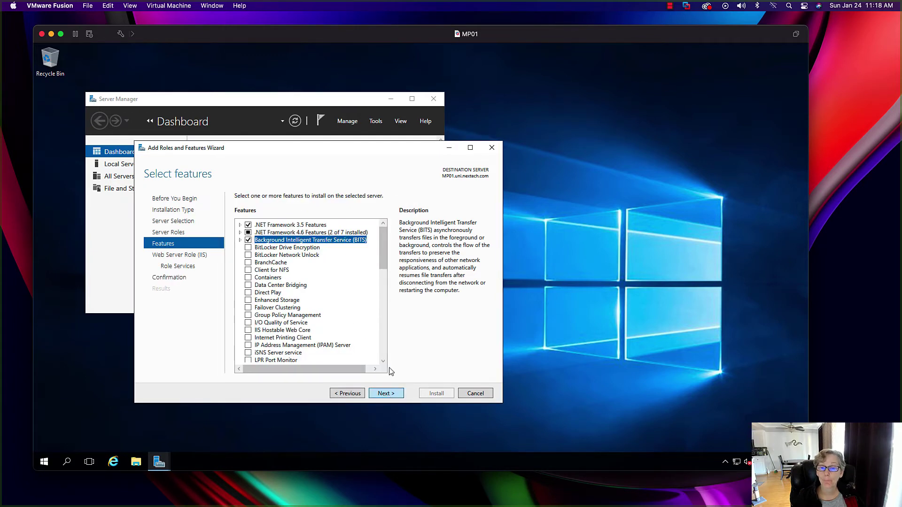
left_click(388, 392)
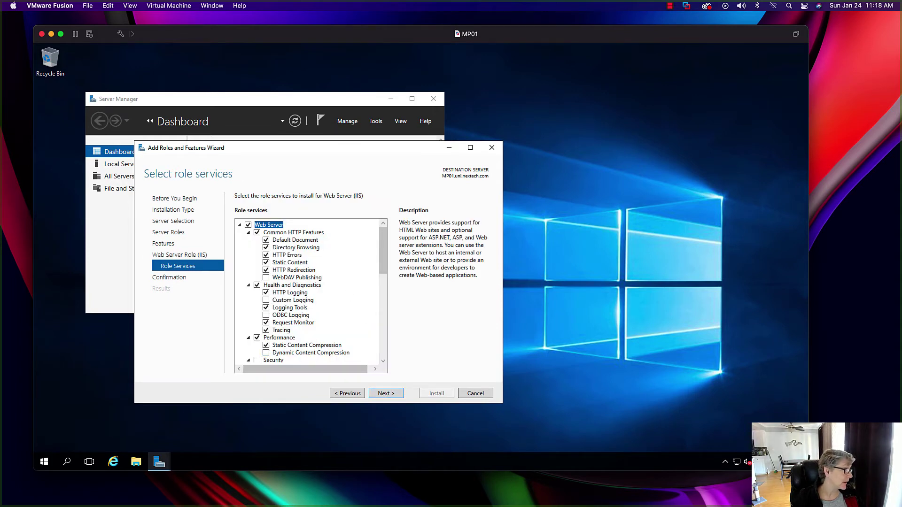
key("super+Tab")
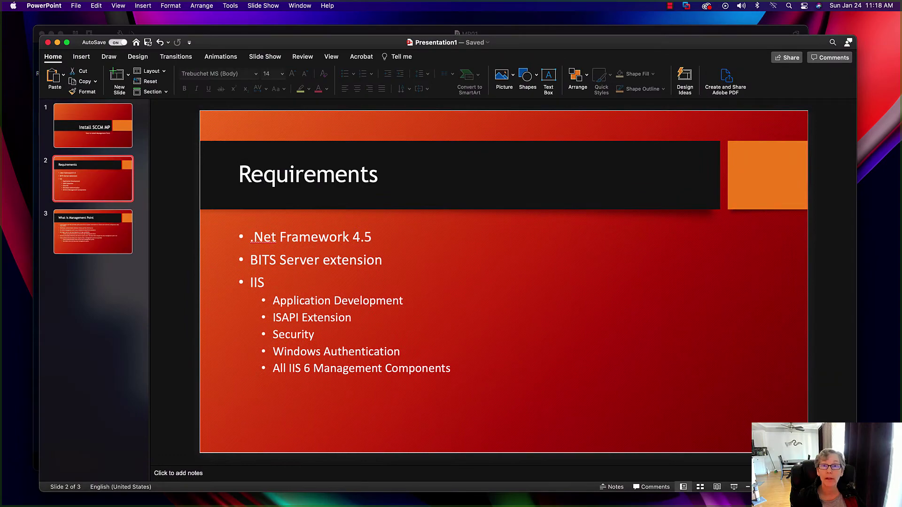
key("super+Tab")
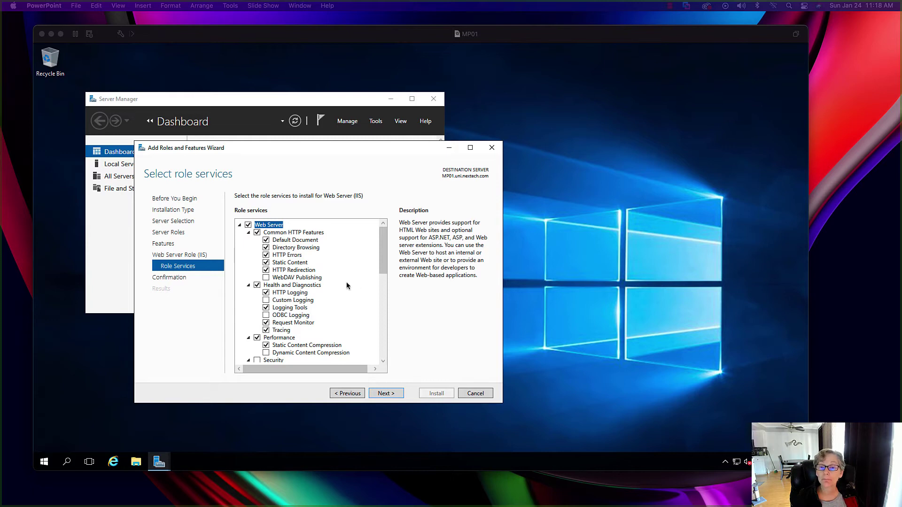
Step: Add WebDAV Publishing, Basic and Windows Authentication, IP and Domain Restrictions, and URL Authorization
left_click(269, 281)
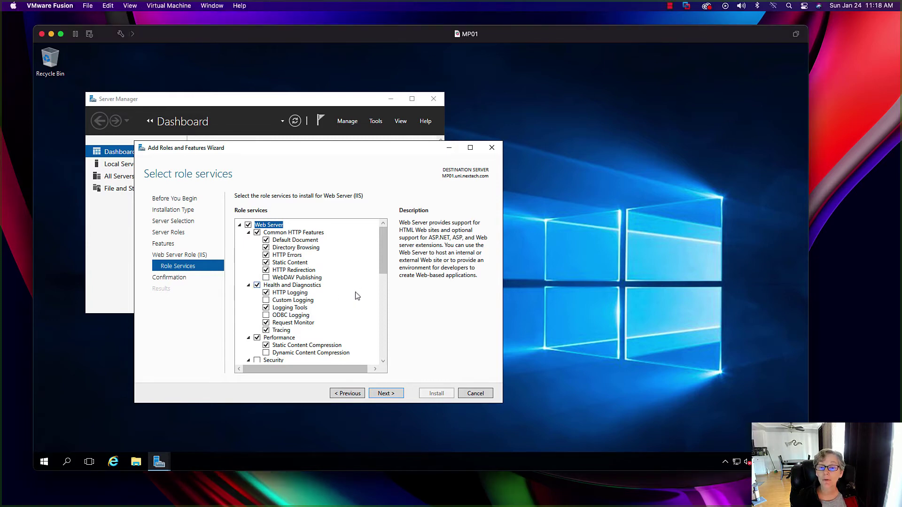
left_click(266, 278)
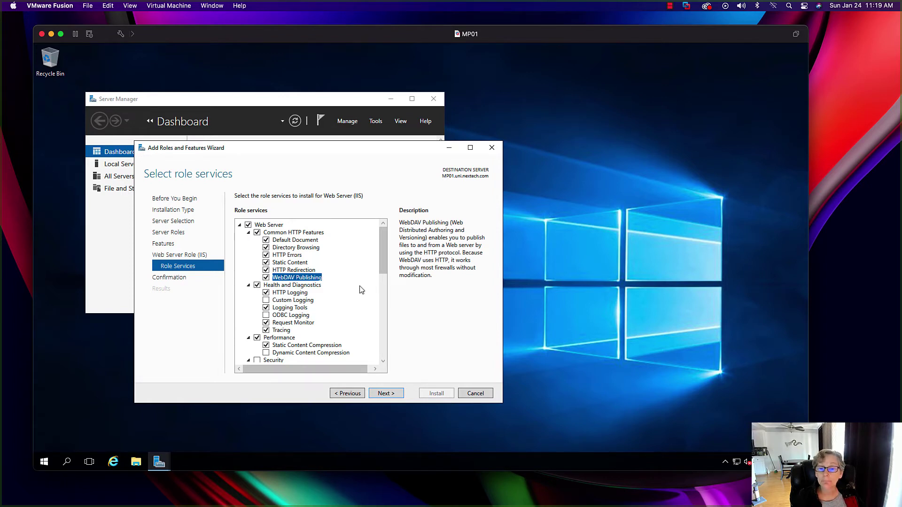
left_click_drag(381, 266, 382, 296)
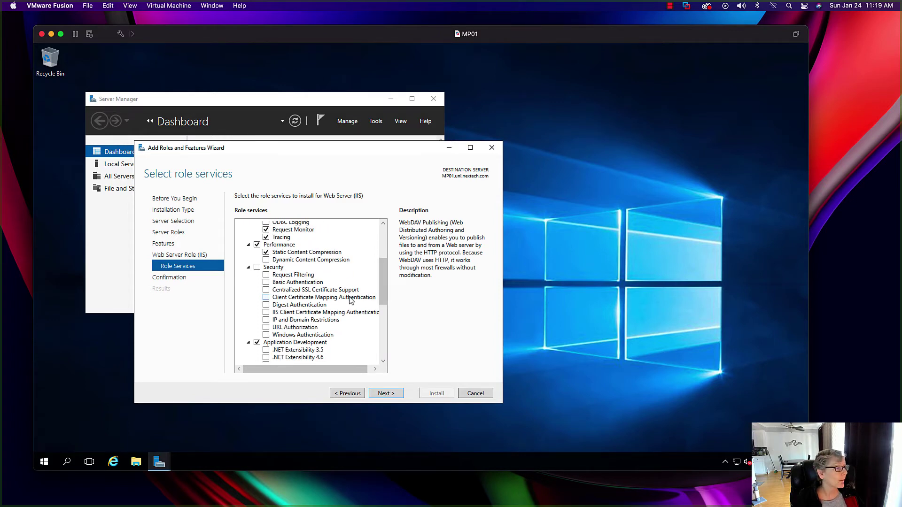
left_click(266, 283)
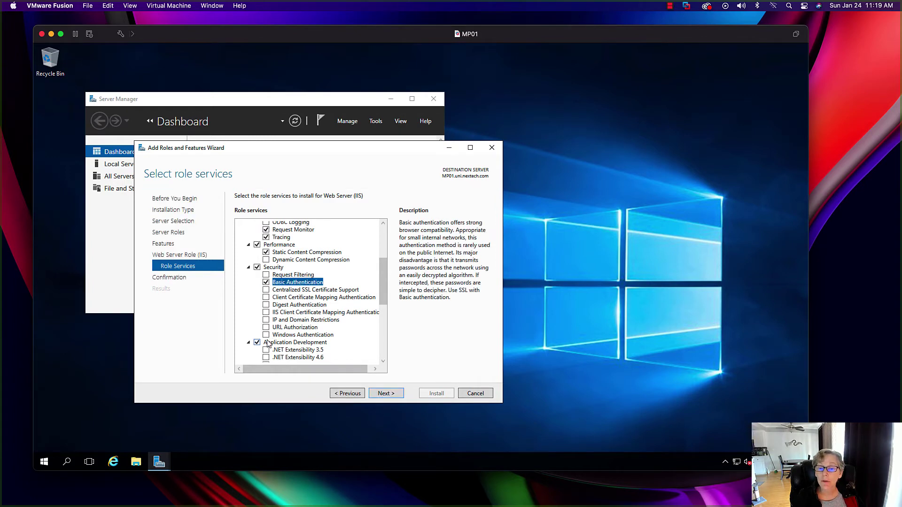
left_click(266, 334)
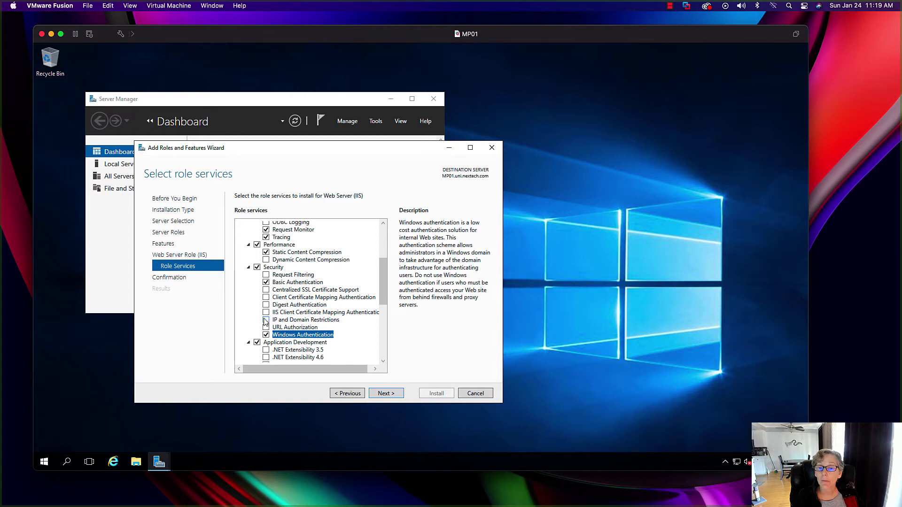
left_click(266, 320)
left_click(266, 328)
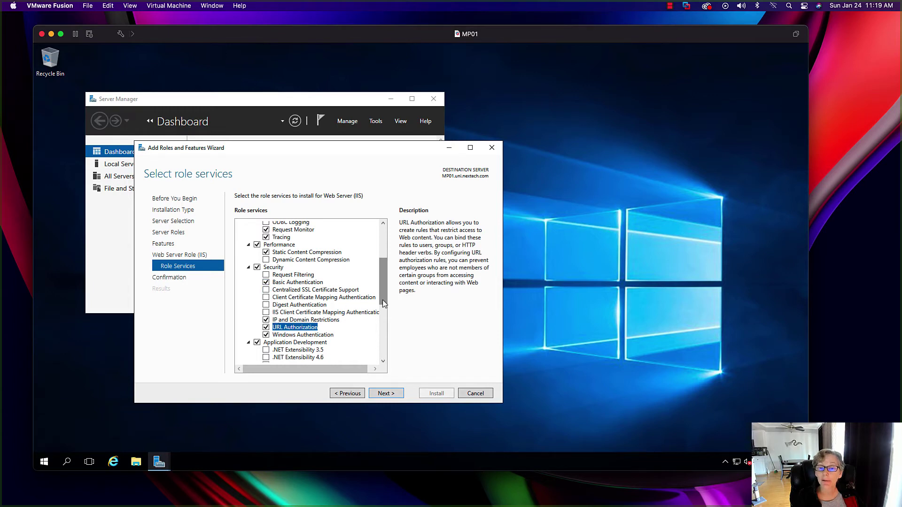
left_click_drag(385, 280, 383, 314)
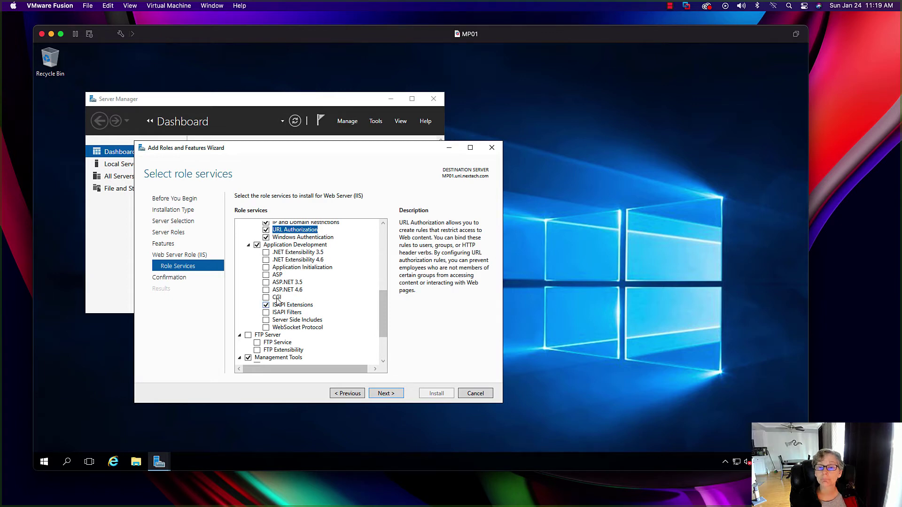
Step: Add .NET Extensibility 3.5 and 4.6 and IIS 6 Scripting Tools, then reach confirmation
left_click(266, 252)
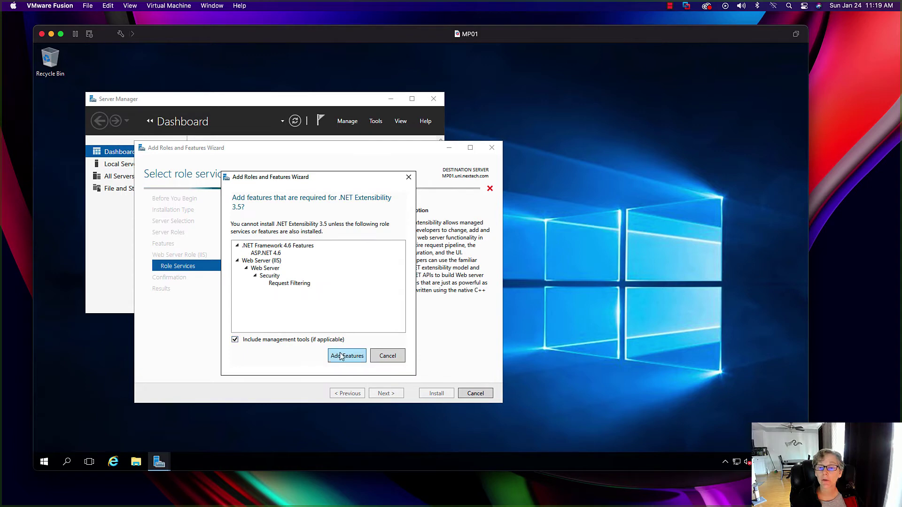
left_click(345, 355)
left_click(266, 260)
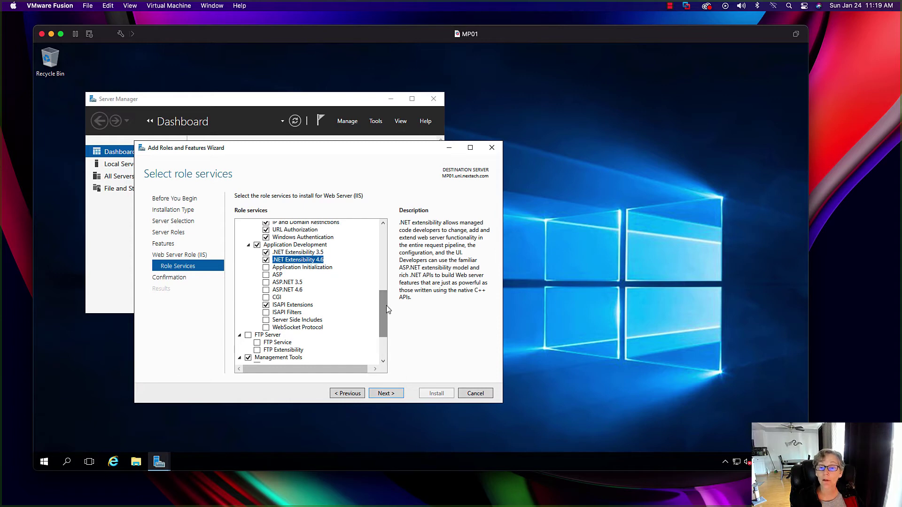
scroll(384, 306, "down", 3)
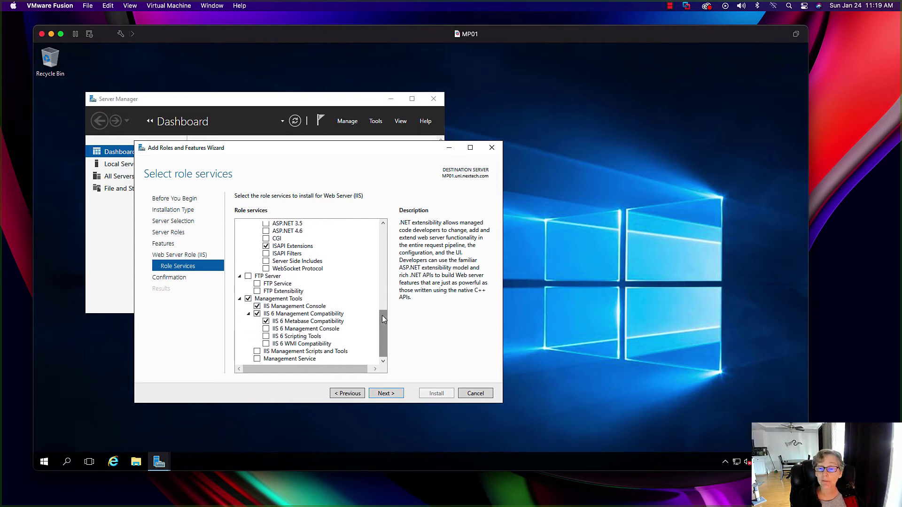
left_click(266, 335)
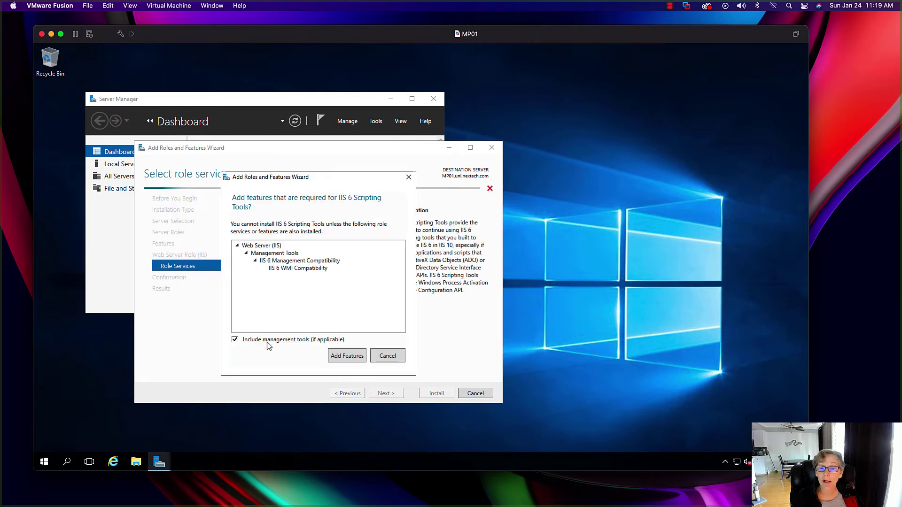
left_click(338, 356)
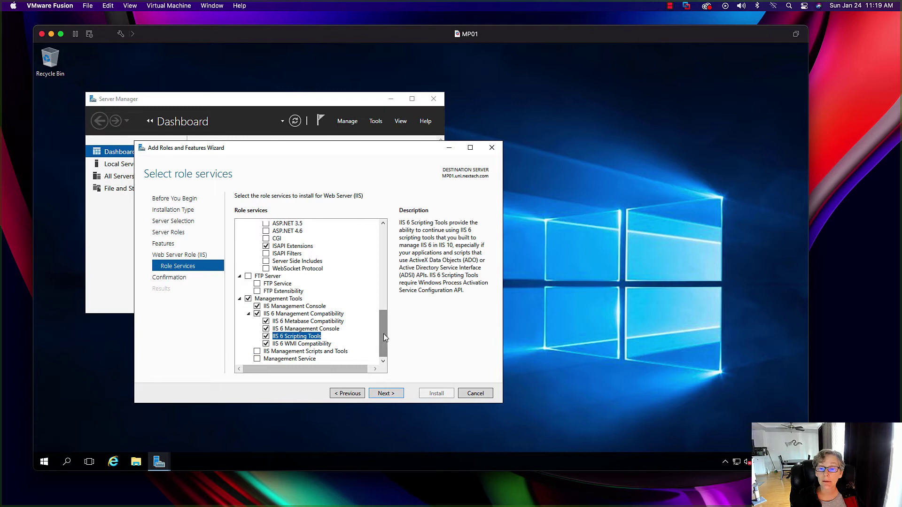
scroll(383, 331, "up", 6)
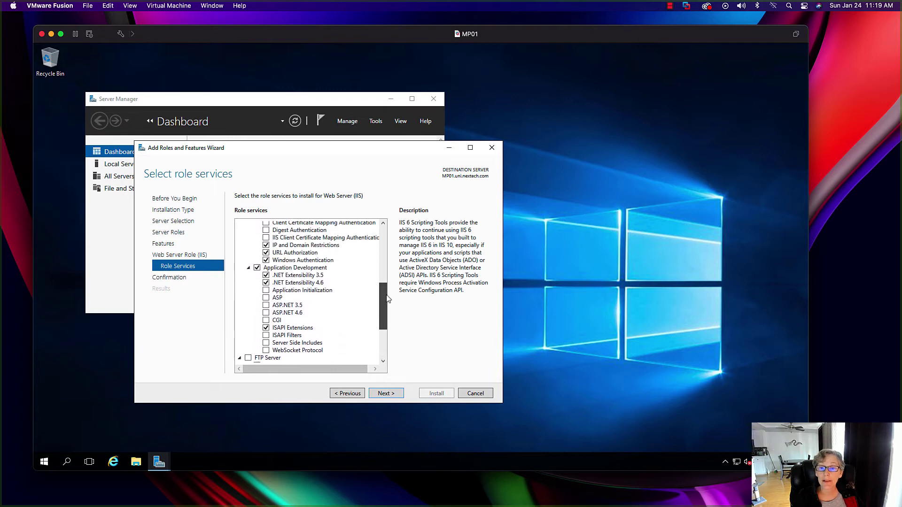
left_click(386, 394)
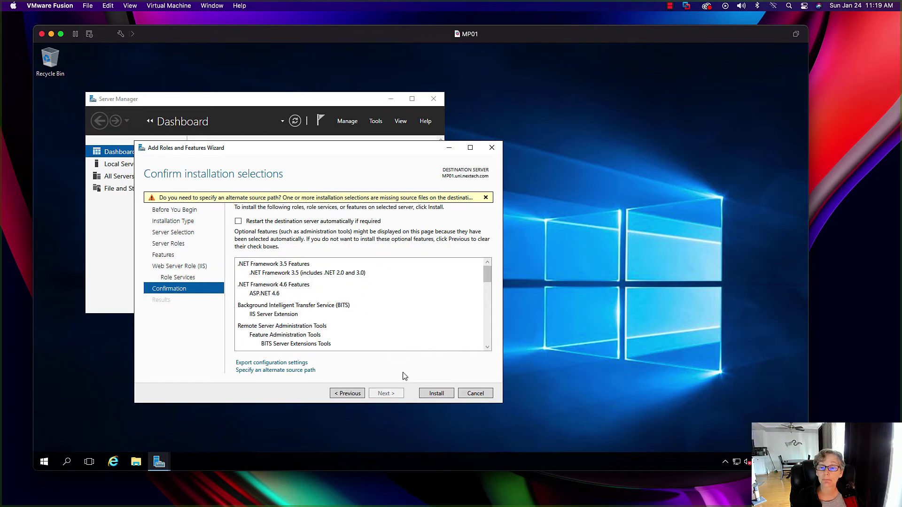
Step: Install the selected web server features, then close the wizard and Server Manager
left_click(428, 394)
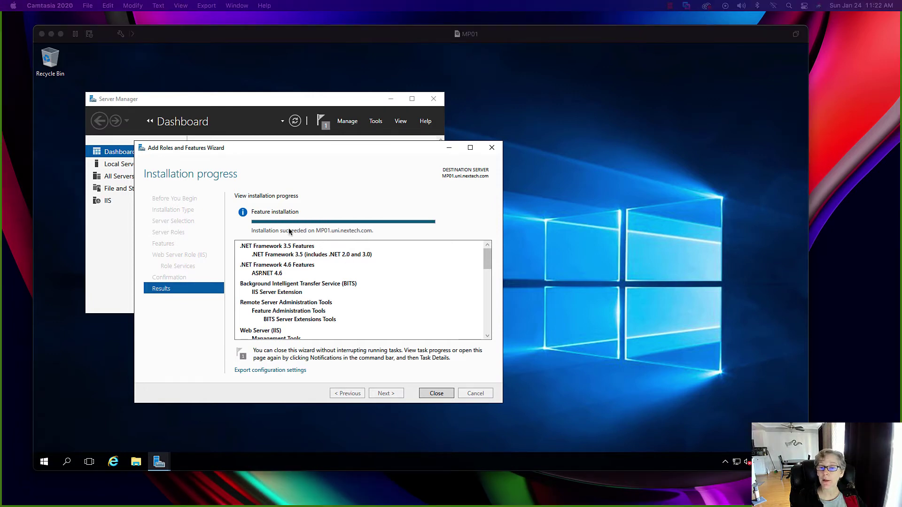
left_click(438, 389)
left_click(437, 393)
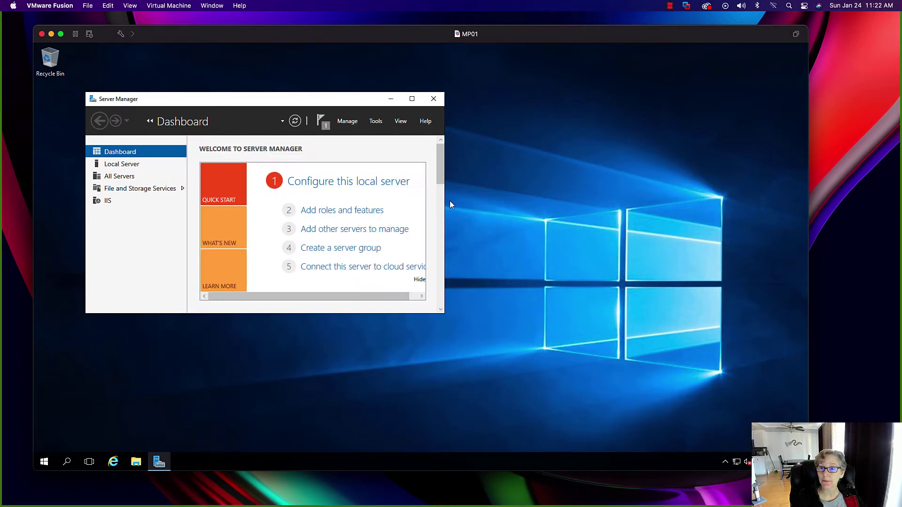
left_click(434, 99)
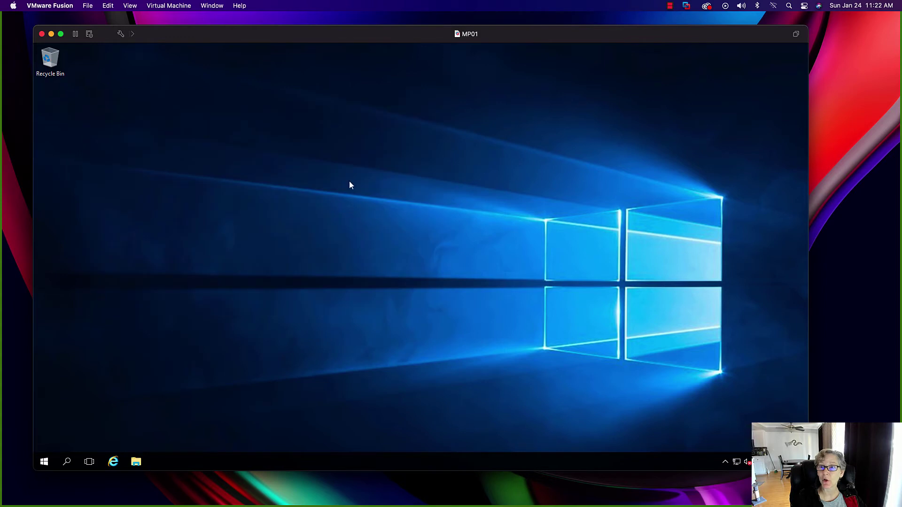
Step: Restart MP01 from the Start menu with Other (Planned) as the shutdown reason
right_click(45, 462)
mouse_move(104, 434)
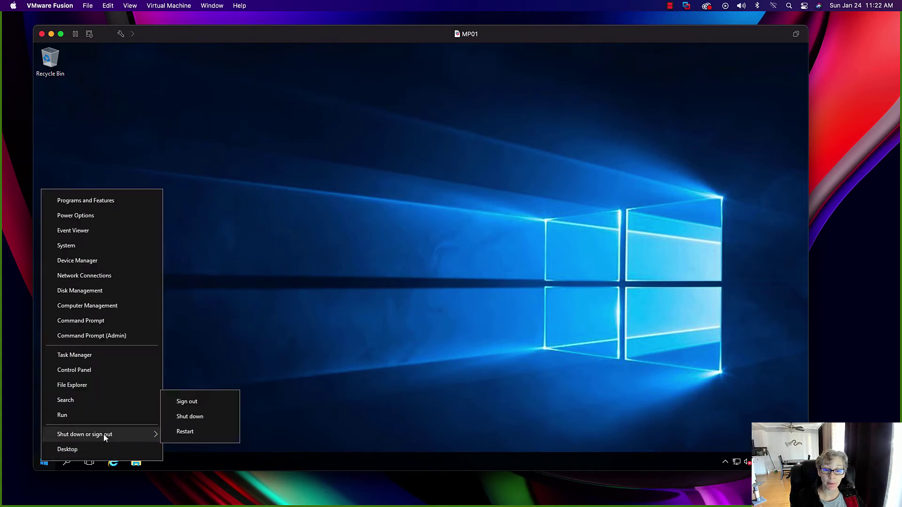
left_click(194, 434)
left_click(197, 422)
left_click(154, 423)
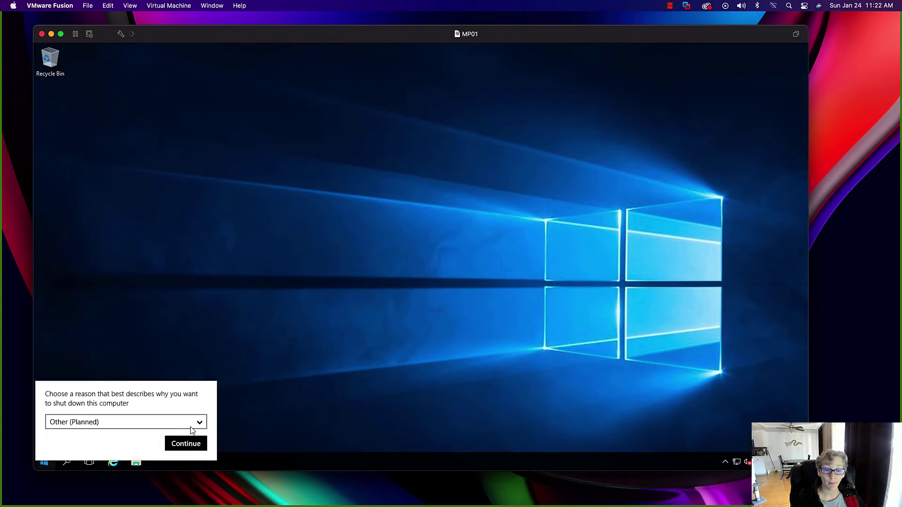
left_click(202, 444)
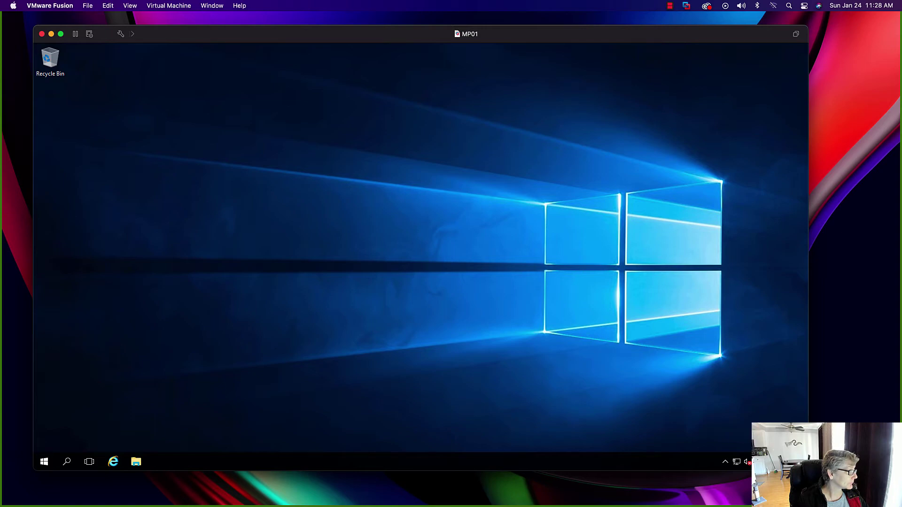
Step: Switch to SCCM01 and unlock it with Ctrl-Alt-Del and the account password
key("super+grave")
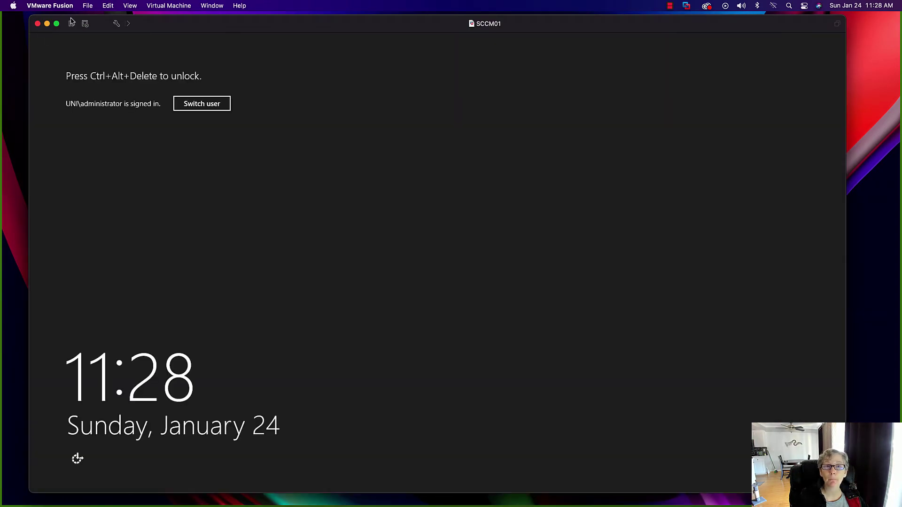
left_click(188, 7)
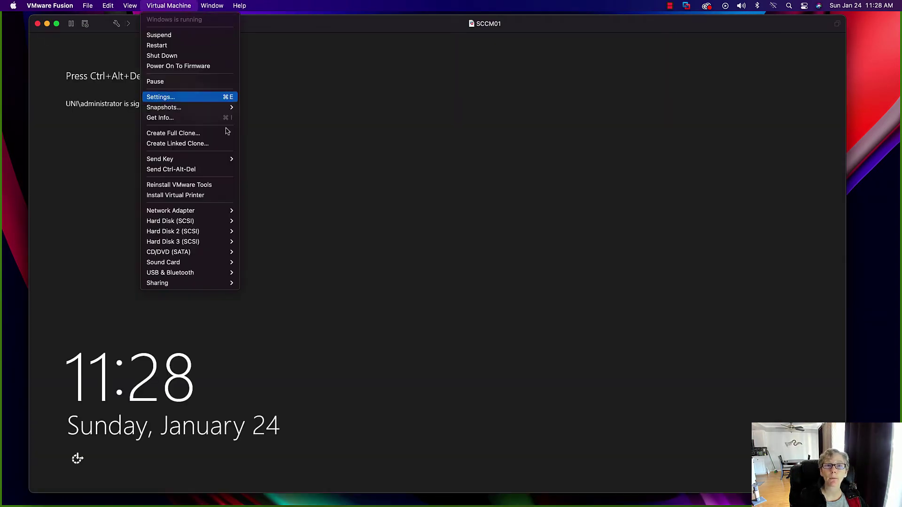
left_click(197, 170)
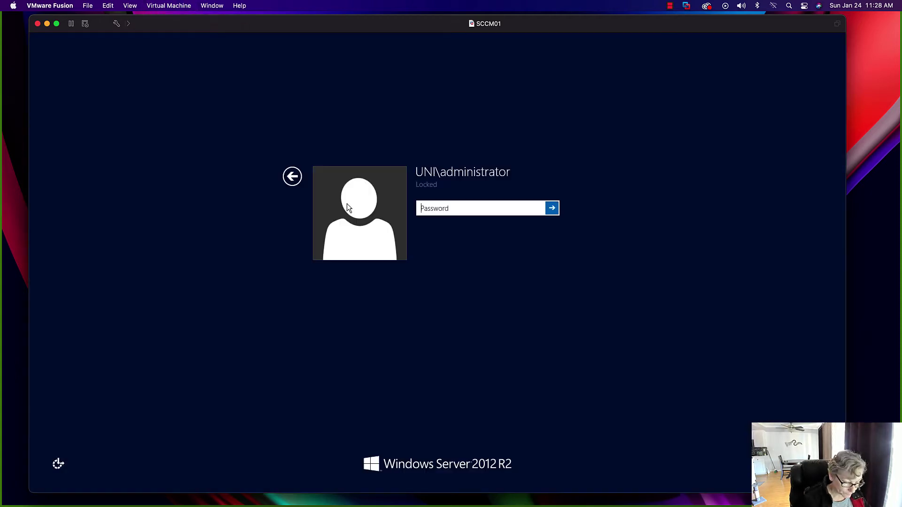
type("xxx")
key("BackSpace")
key("BackSpace")
key("BackSpace")
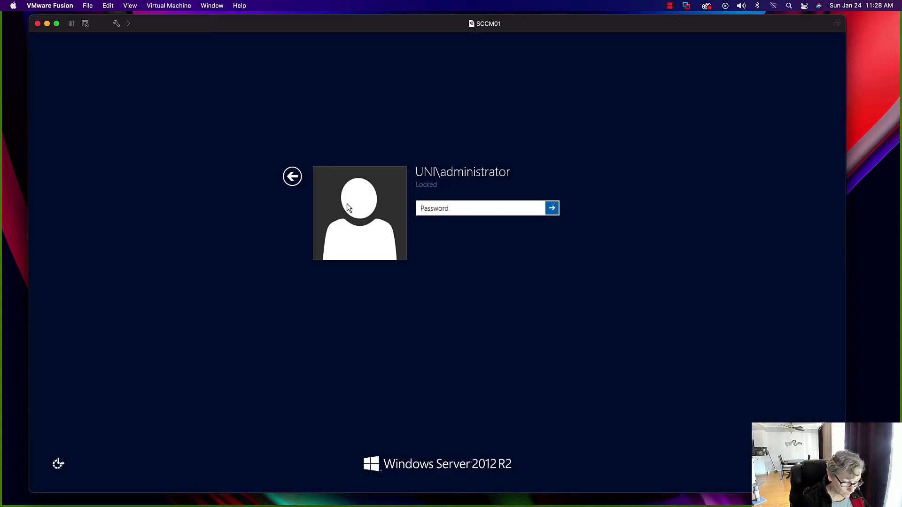
type("xxxxxxxx")
key("Return")
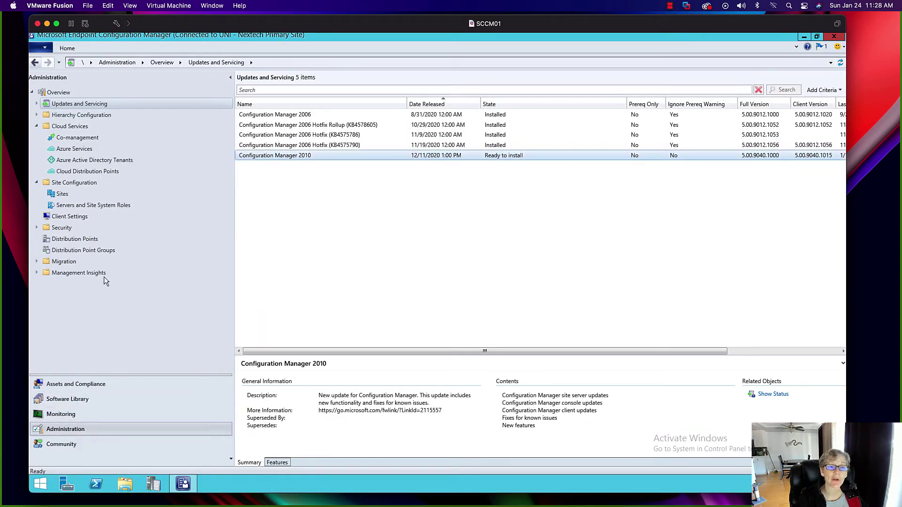
Step: Start Create Site System Server from Servers and Site System Roles in Configuration Manager
left_click(92, 206)
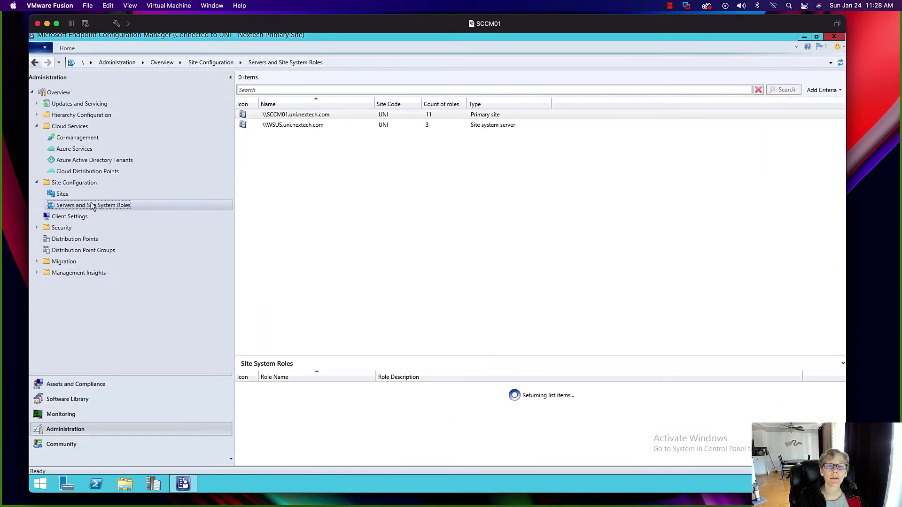
right_click(107, 206)
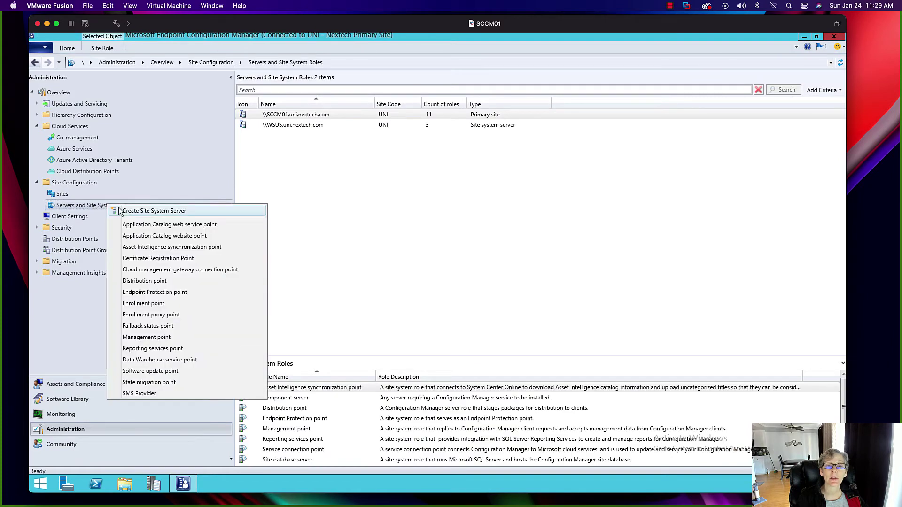
left_click(155, 211)
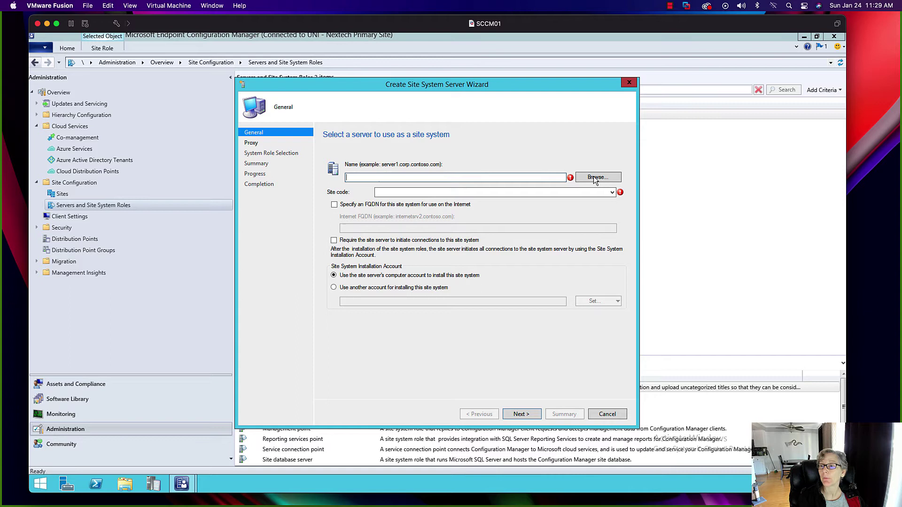
Step: Pick MP01.uni.nextech.com as the server with site UNI - Nextech Primary Site
left_click(595, 178)
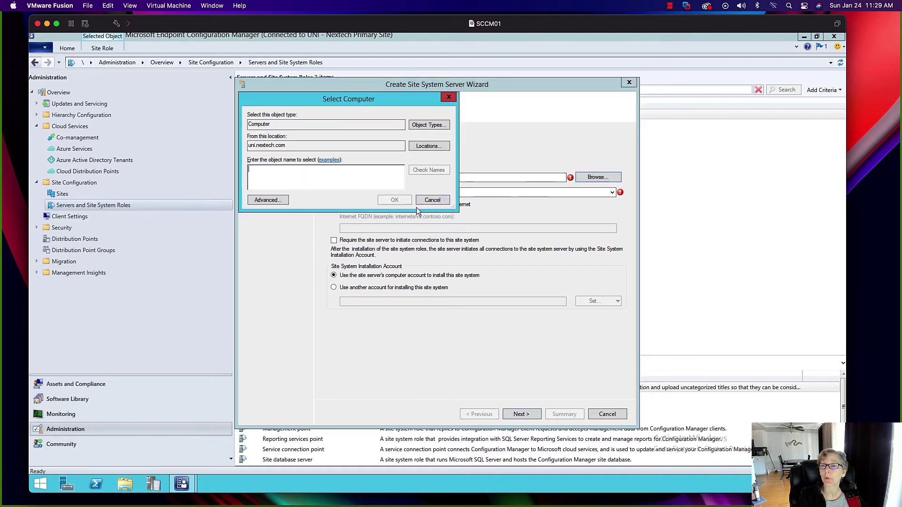
type("MP")
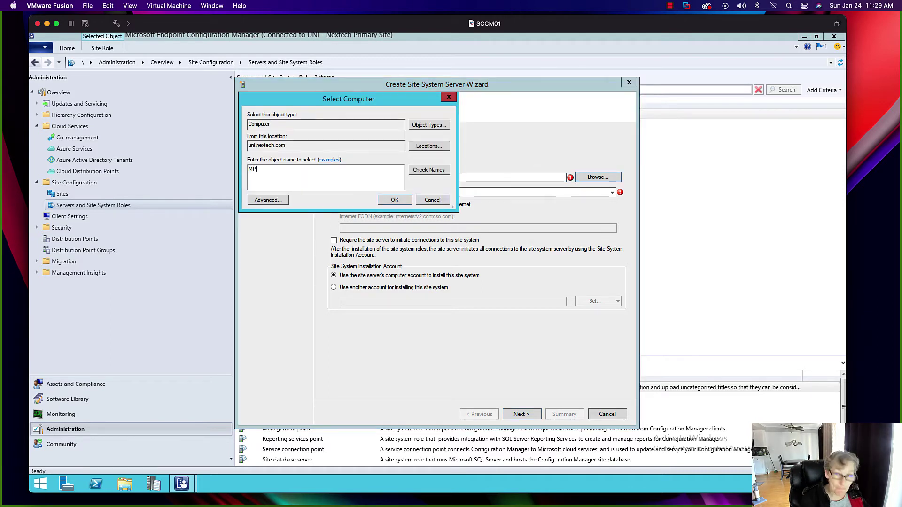
type("01")
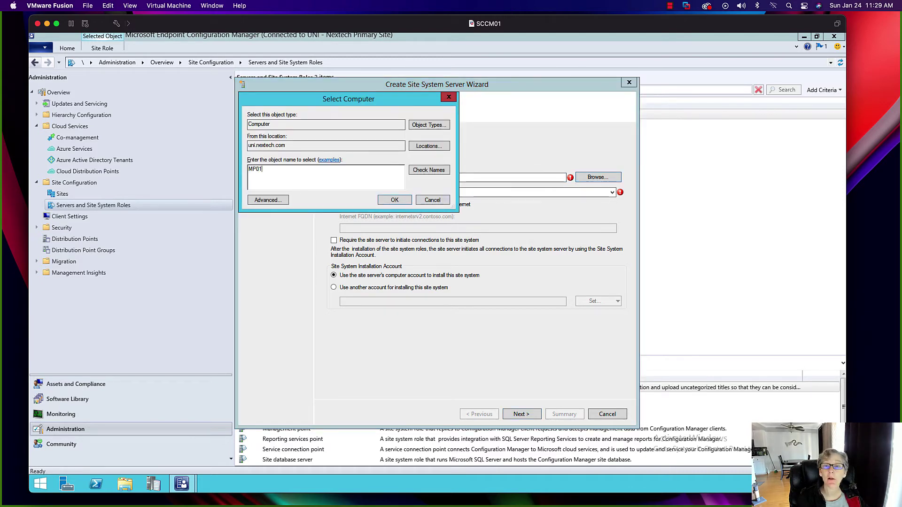
left_click(446, 171)
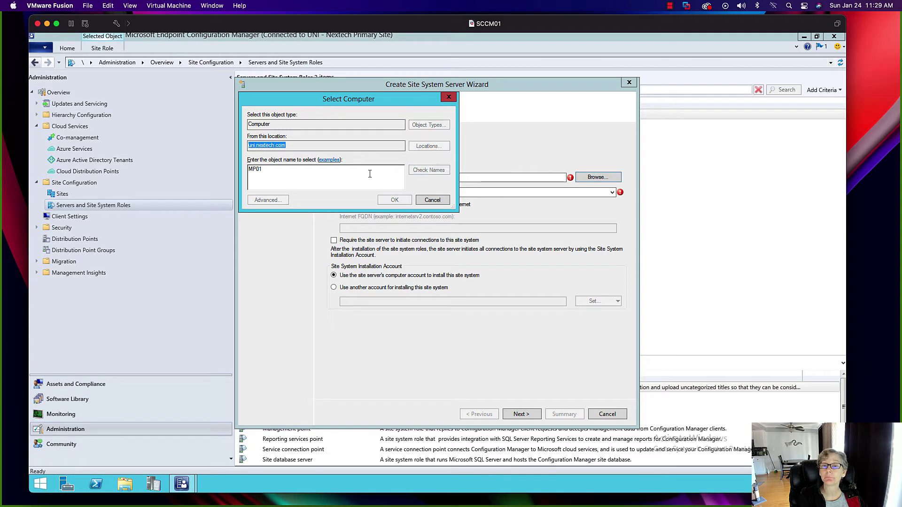
left_click(393, 200)
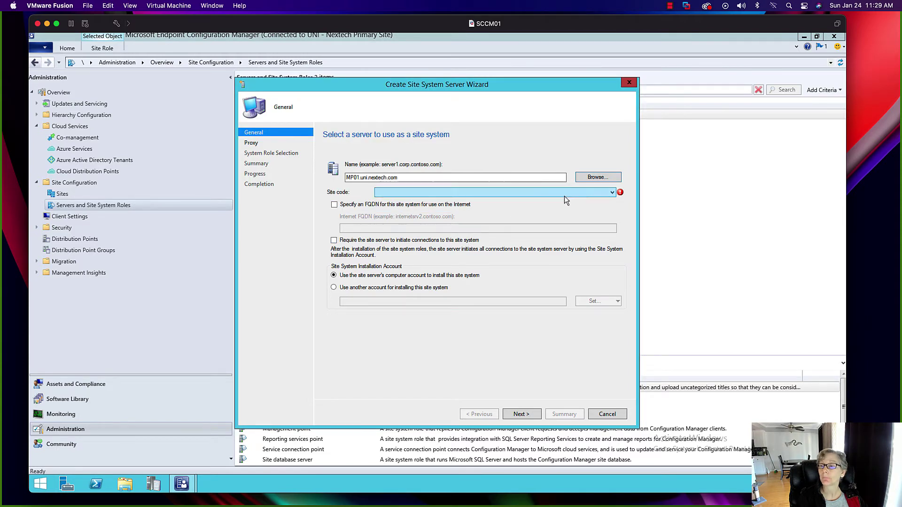
left_click(582, 192)
left_click(500, 201)
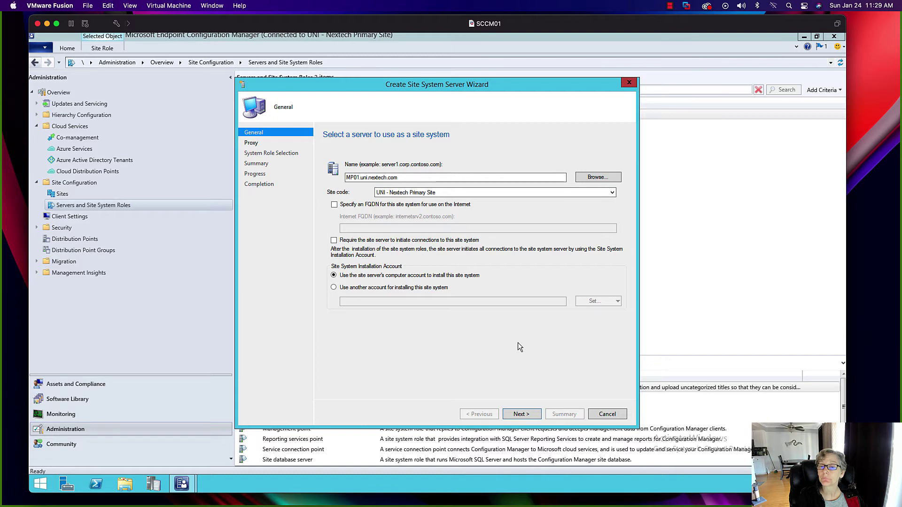
left_click(524, 411)
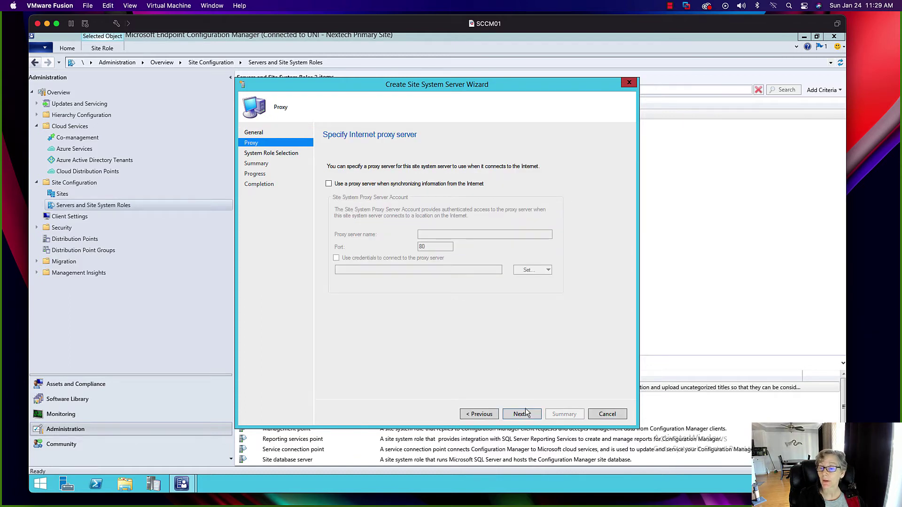
Step: Add the Management point role with HTTP client connections, continuing to database settings
key("Return")
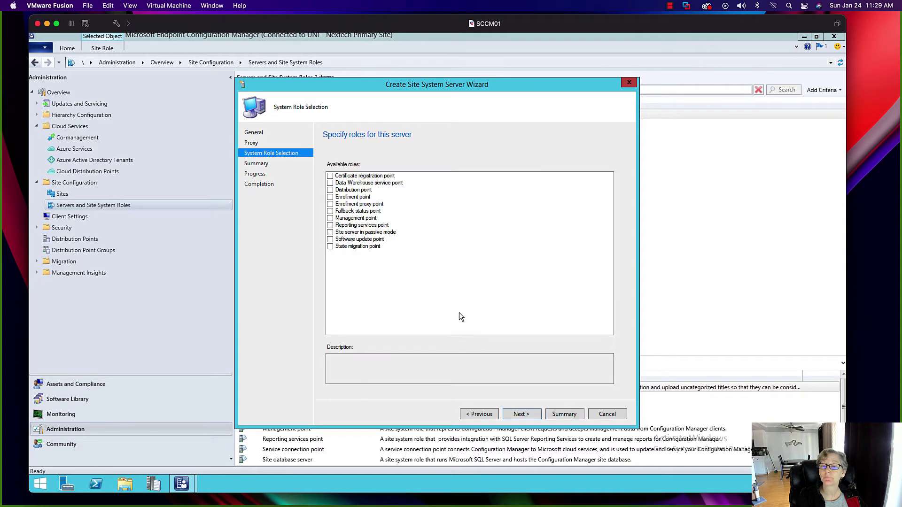
left_click(330, 218)
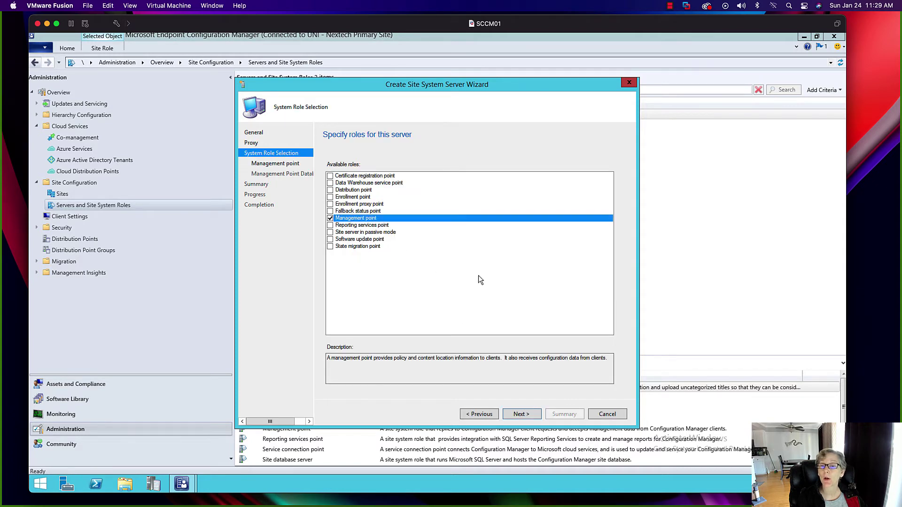
left_click(528, 417)
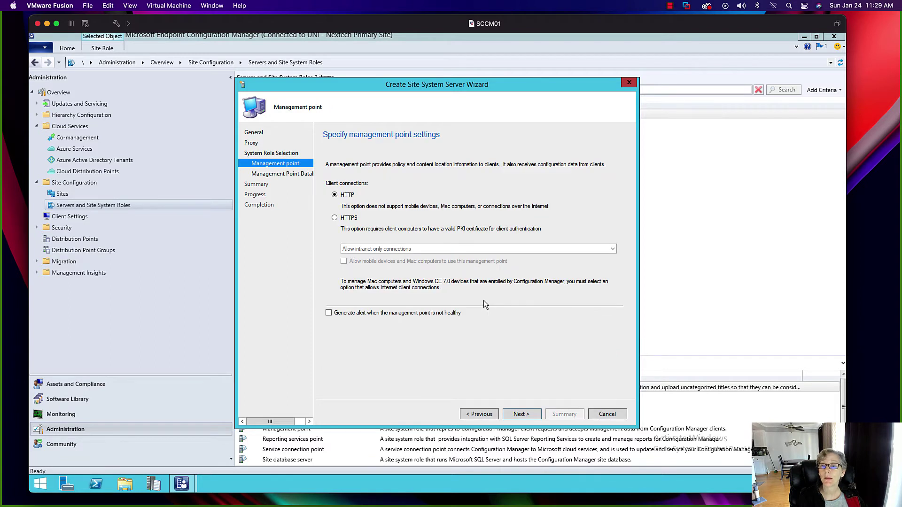
left_click(334, 217)
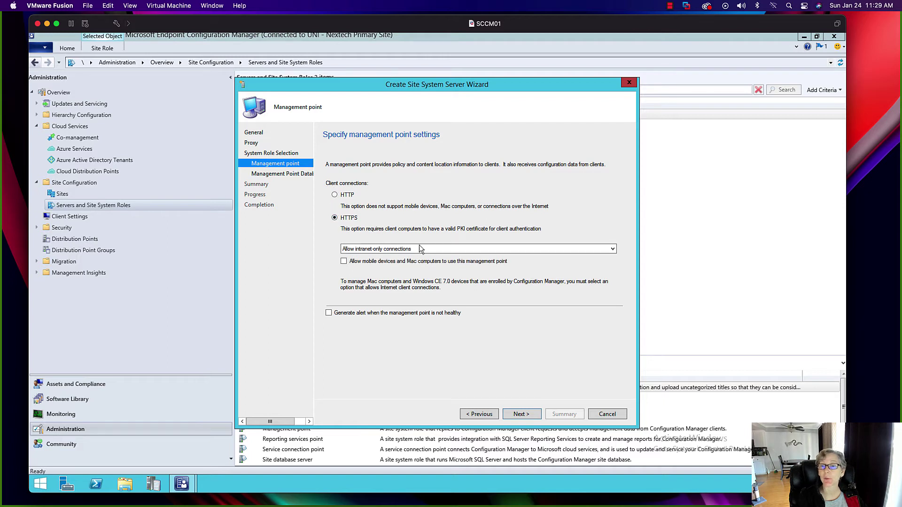
left_click(443, 249)
left_click(436, 246)
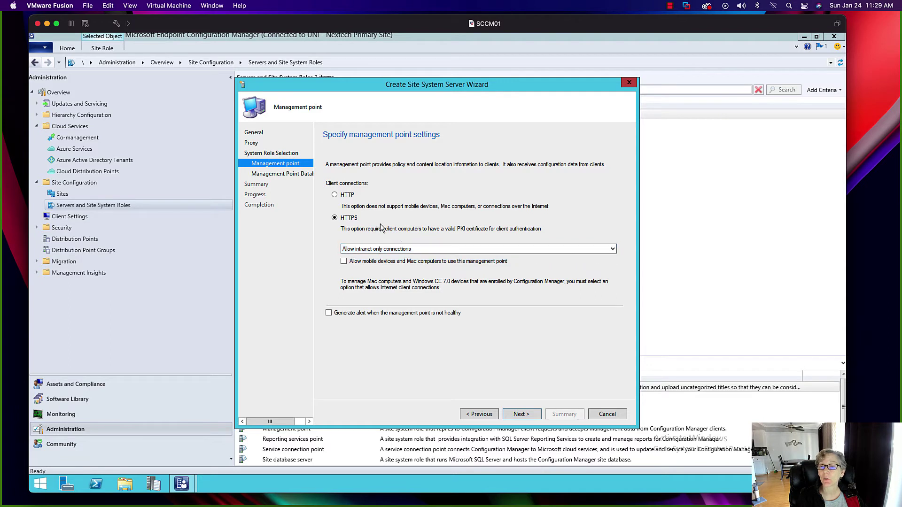
left_click(348, 196)
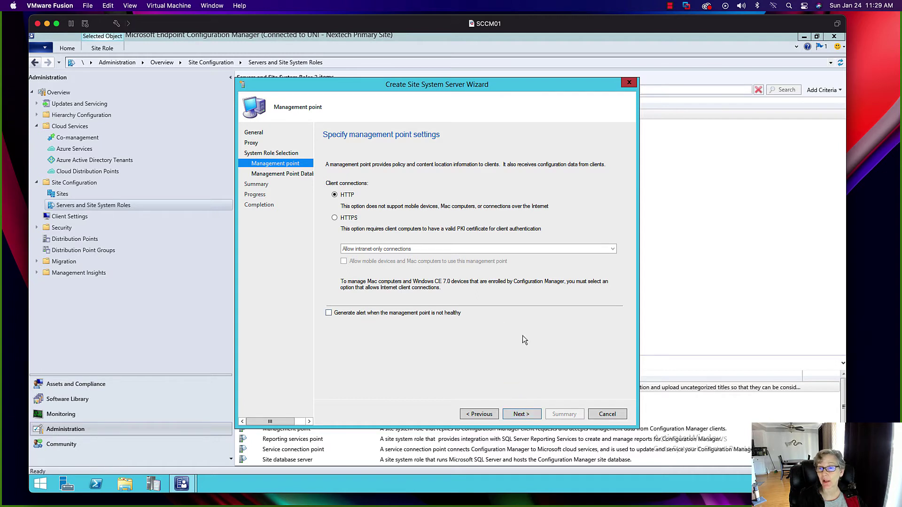
left_click(526, 415)
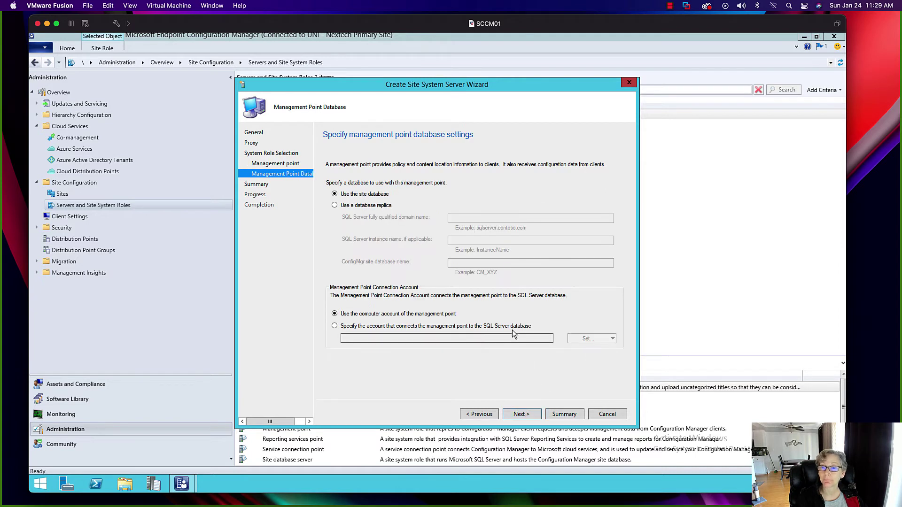
Step: Use the existing administrator account for the database connection and complete the wizard
left_click(390, 328)
left_click(608, 339)
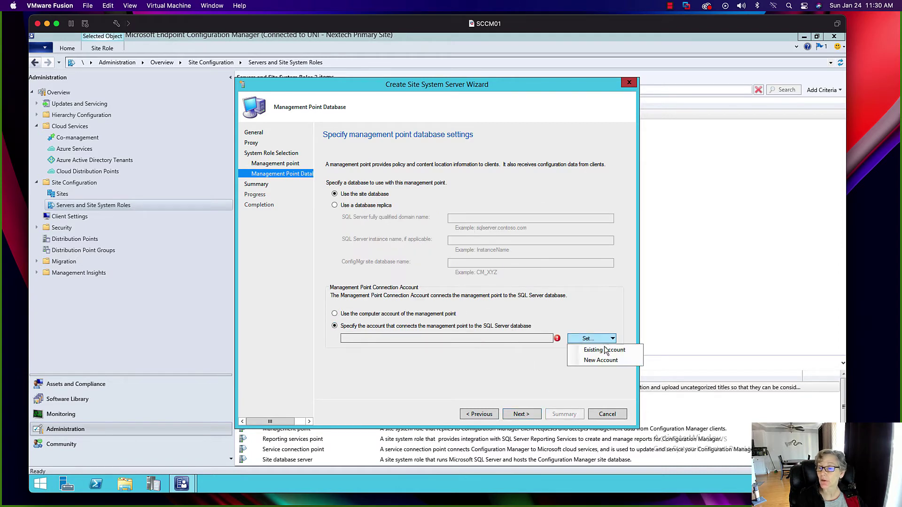
left_click(605, 350)
left_click(363, 224)
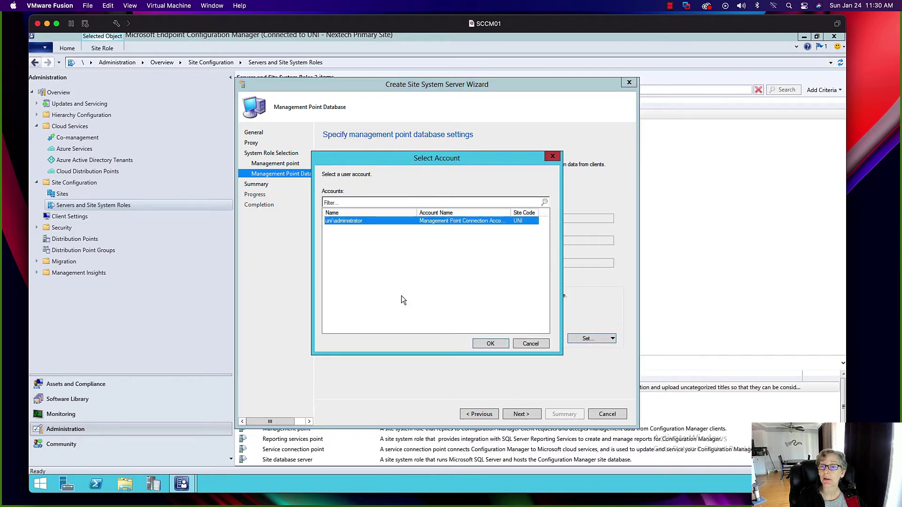
left_click(486, 343)
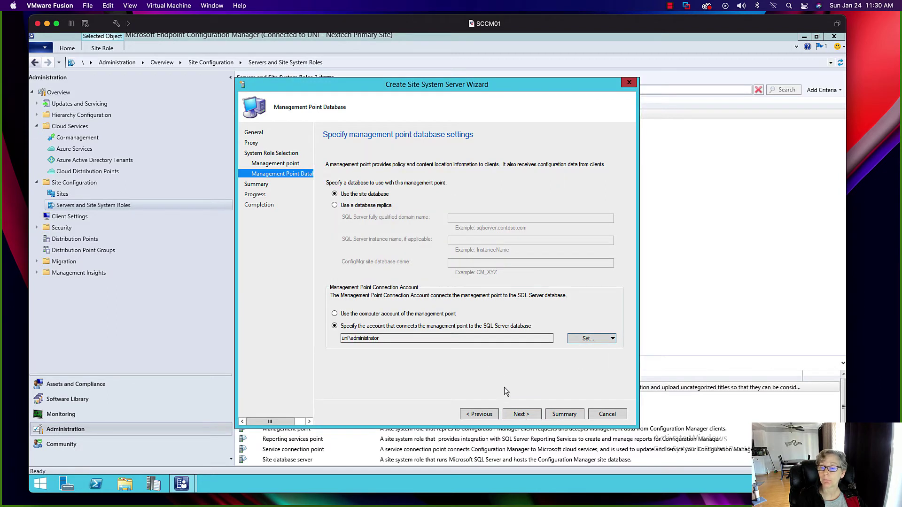
left_click(522, 413)
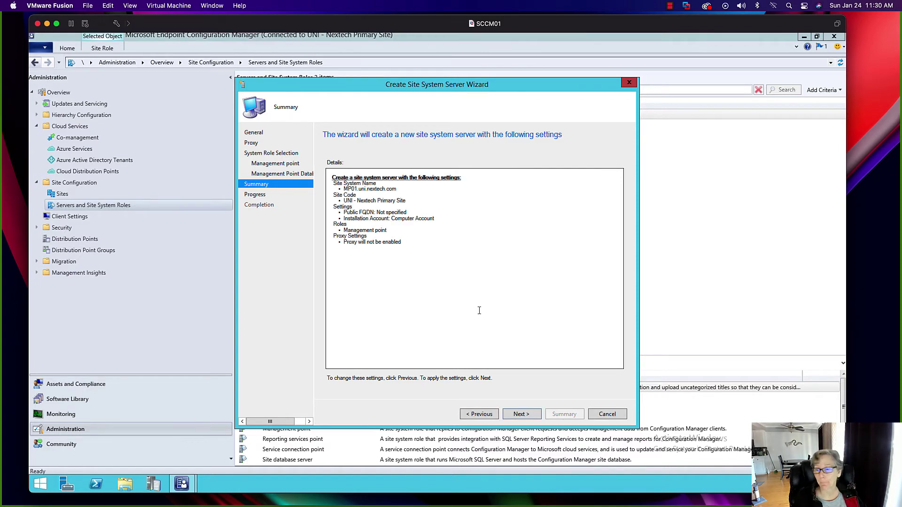
left_click(520, 415)
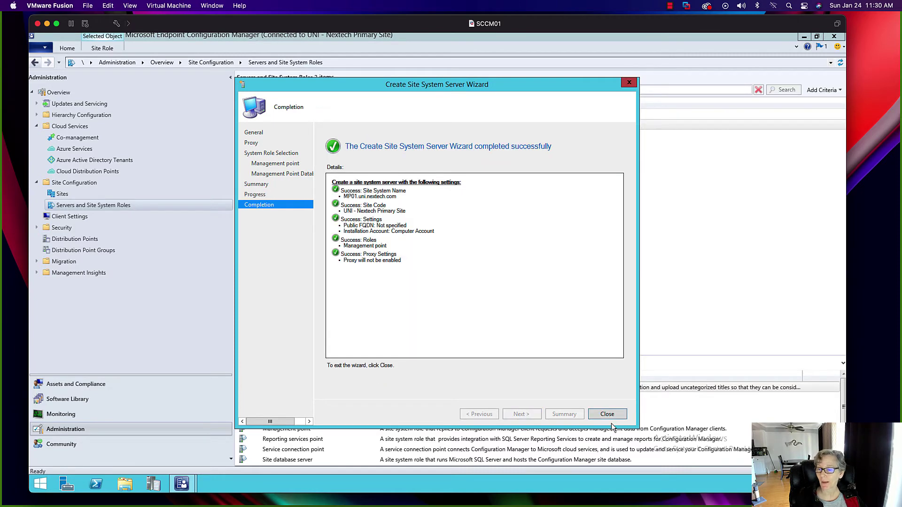
left_click(606, 414)
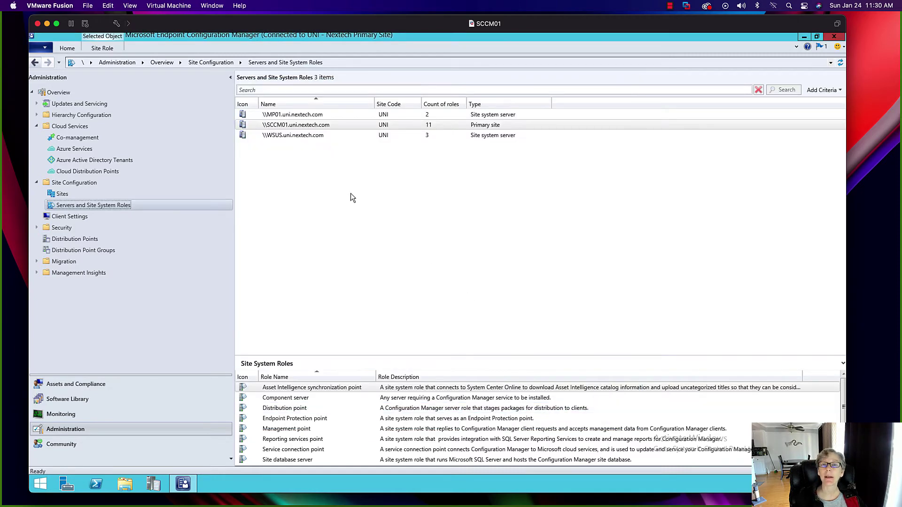
Step: Check that MP01 lists the Management point and Site system roles, then minimize the console
left_click(280, 115)
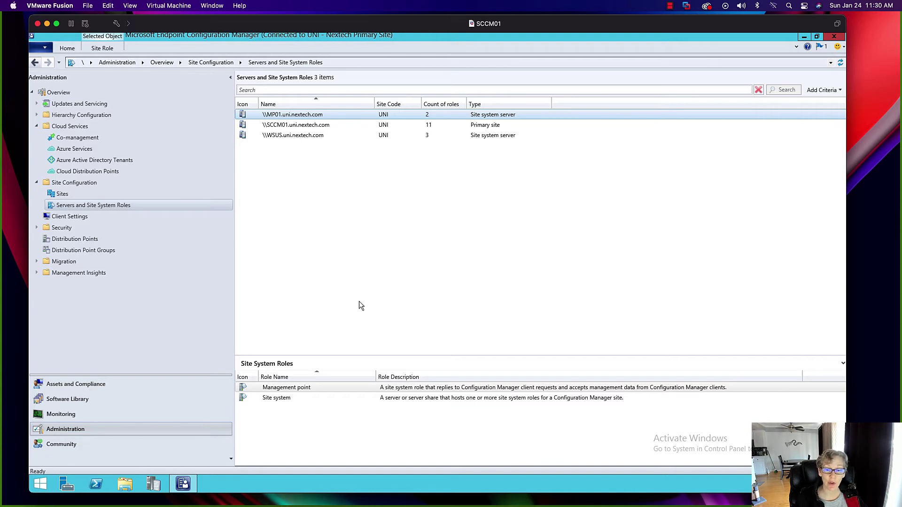
left_click(804, 38)
Step: Launch CMTrace and load mpMSI.log from the Configuration Manager Logs folder
double_click(45, 294)
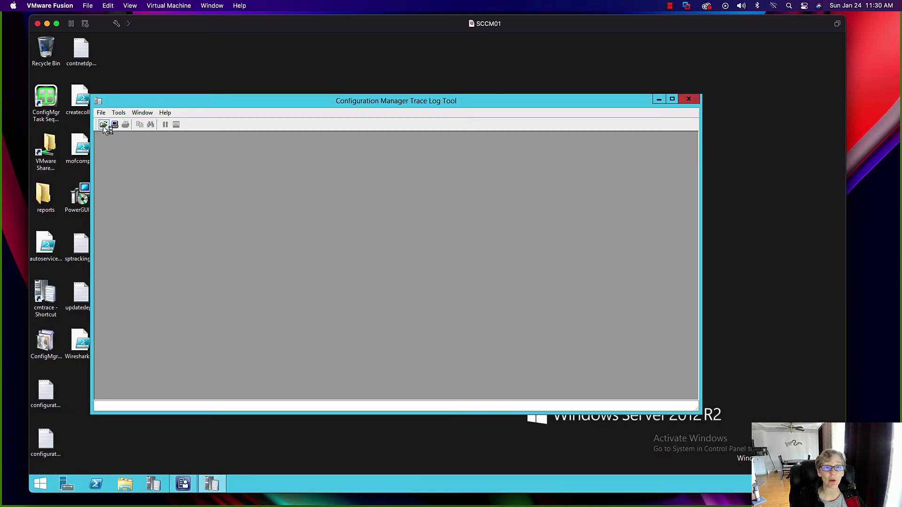
left_click(103, 125)
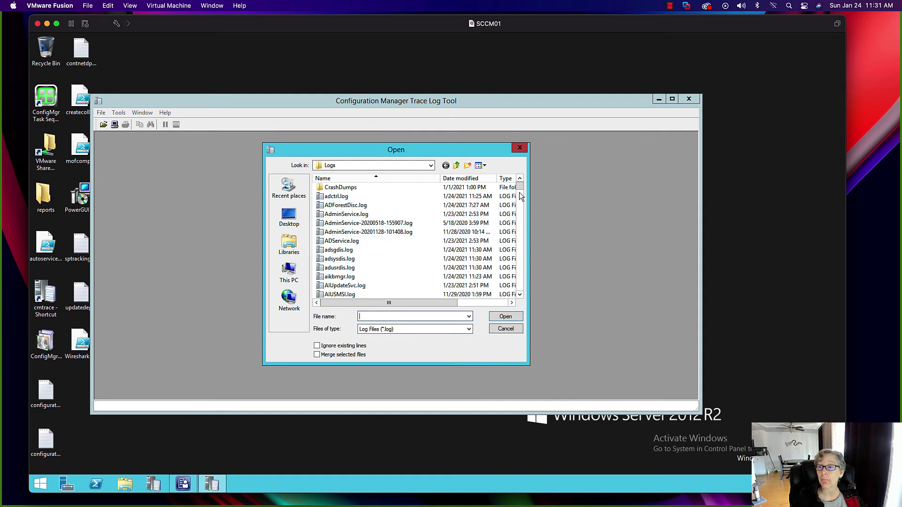
left_click_drag(520, 189, 519, 237)
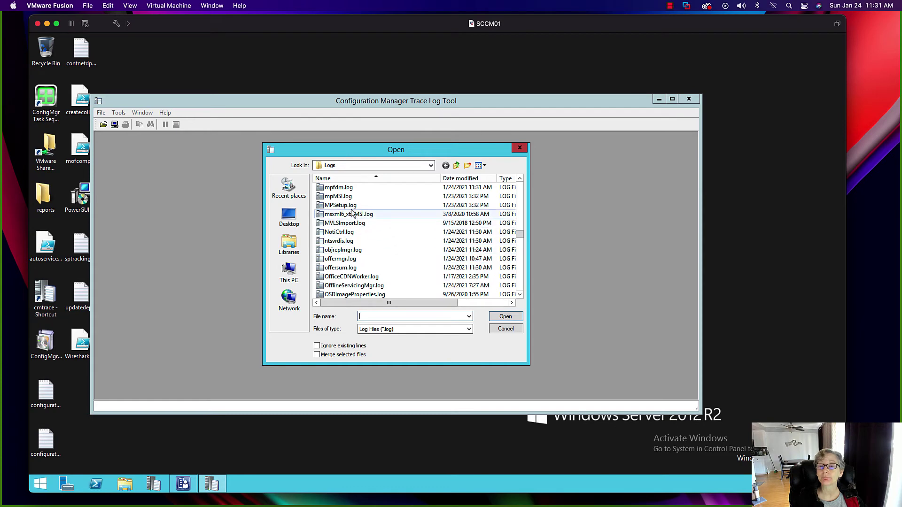
left_click(348, 205)
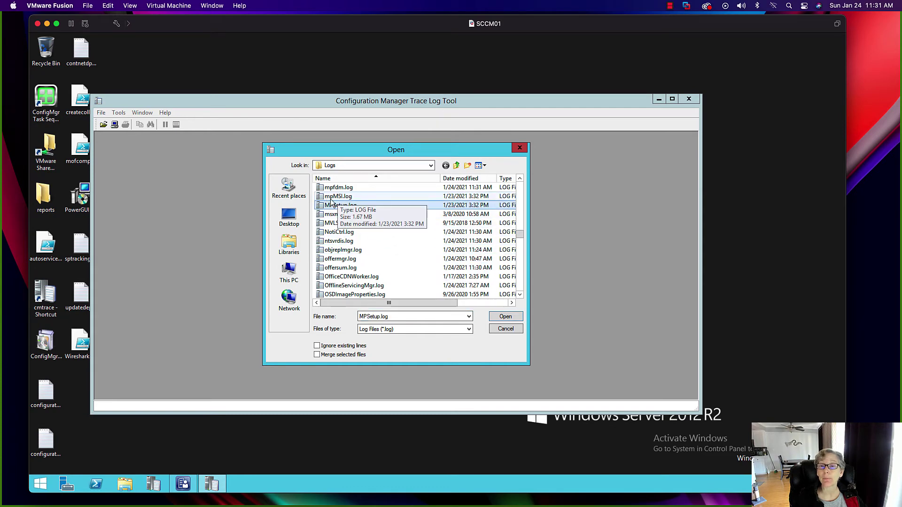
key("Up")
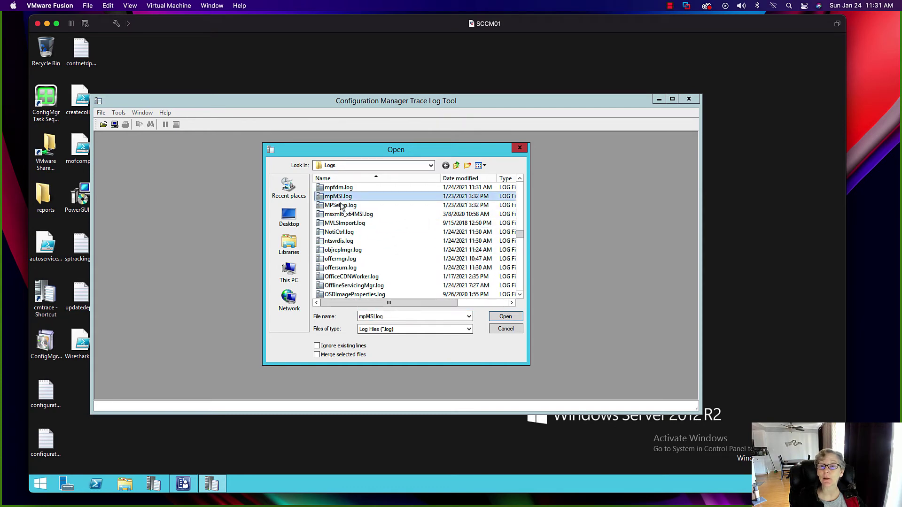
key("Return")
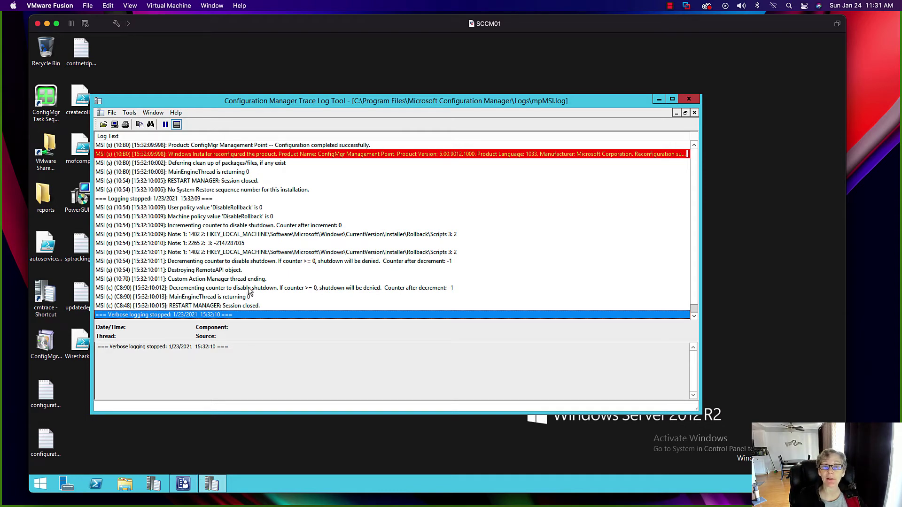
left_click(103, 124)
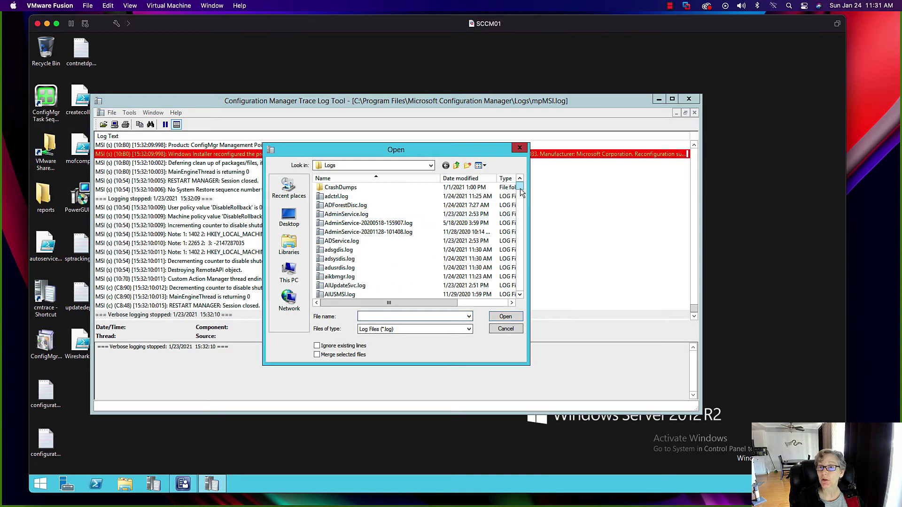
left_click_drag(519, 187, 520, 234)
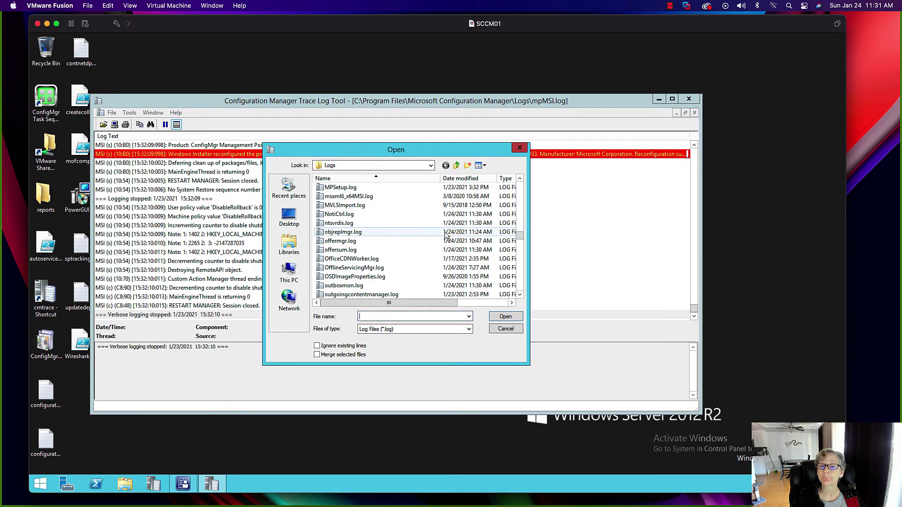
left_click(343, 187)
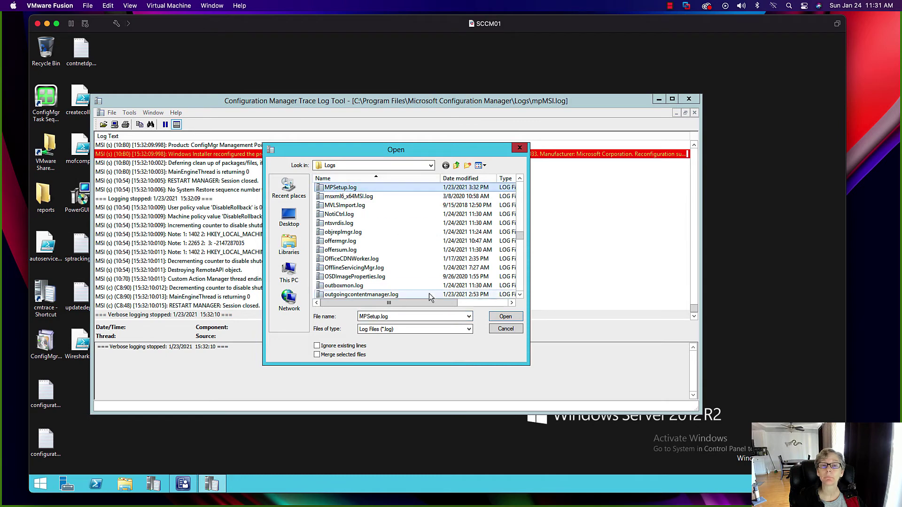
left_click(503, 318)
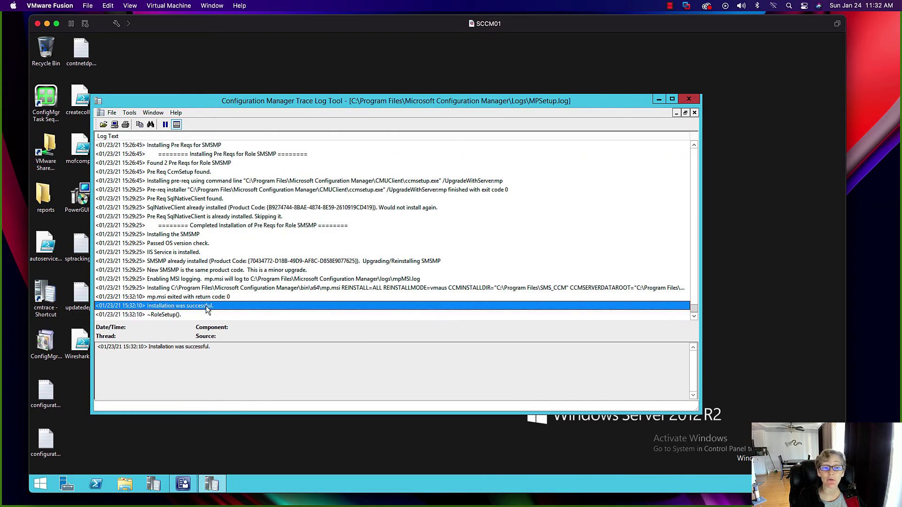
key("Up")
key("Up")
key("Up")
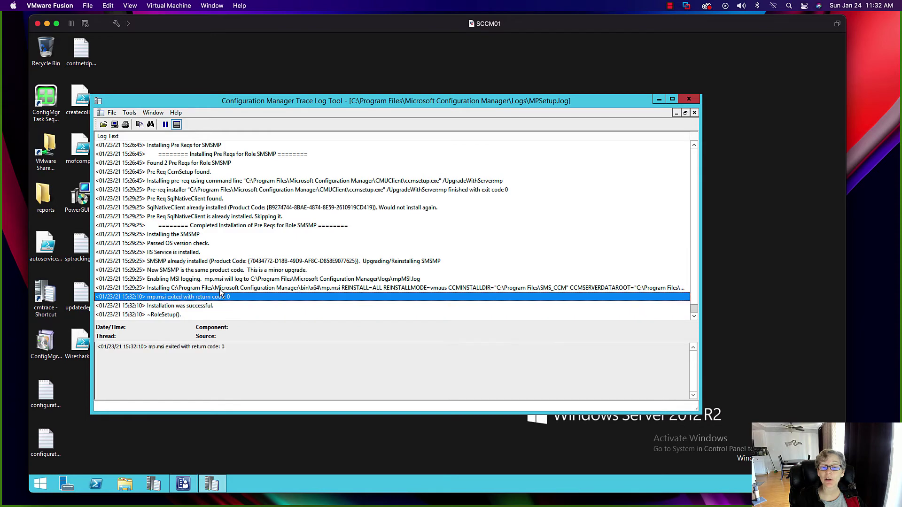
key("Up")
key("Up")
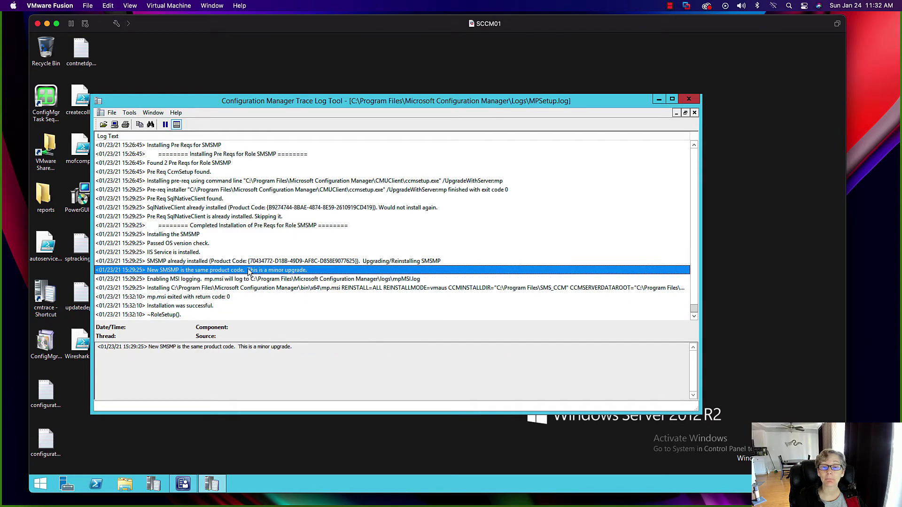
key("Up")
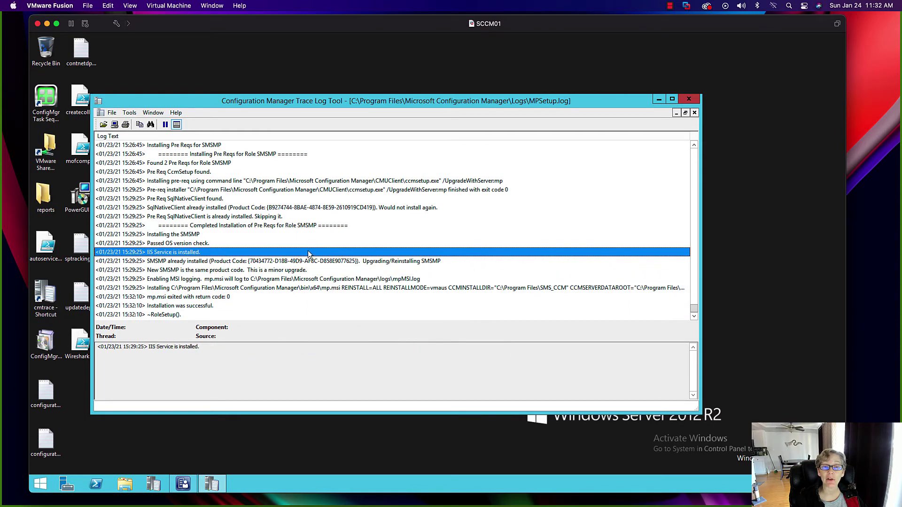
Step: Close CMTrace and review Site Status in the console's Monitoring workspace
left_click(687, 99)
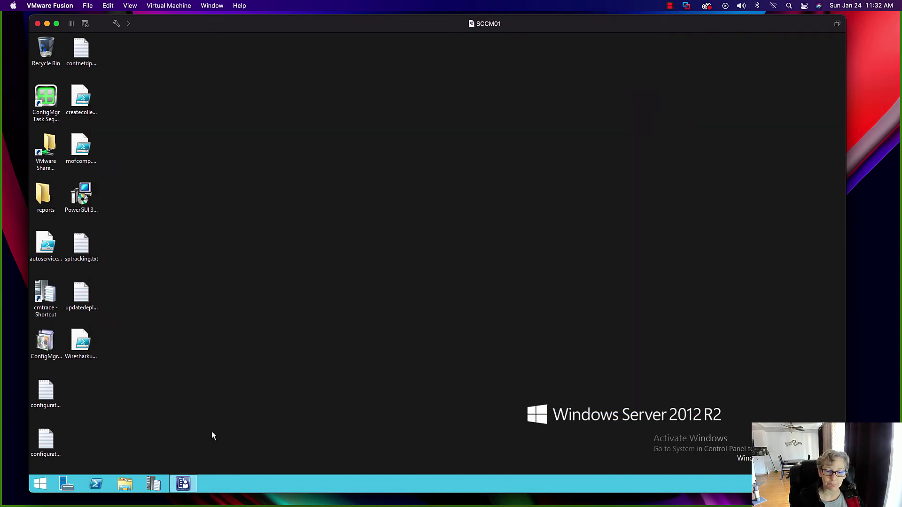
left_click(184, 483)
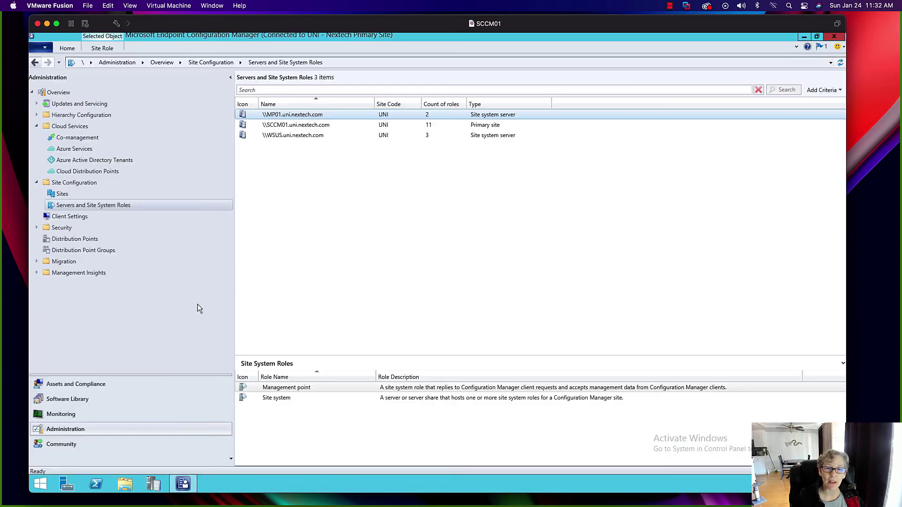
left_click(70, 414)
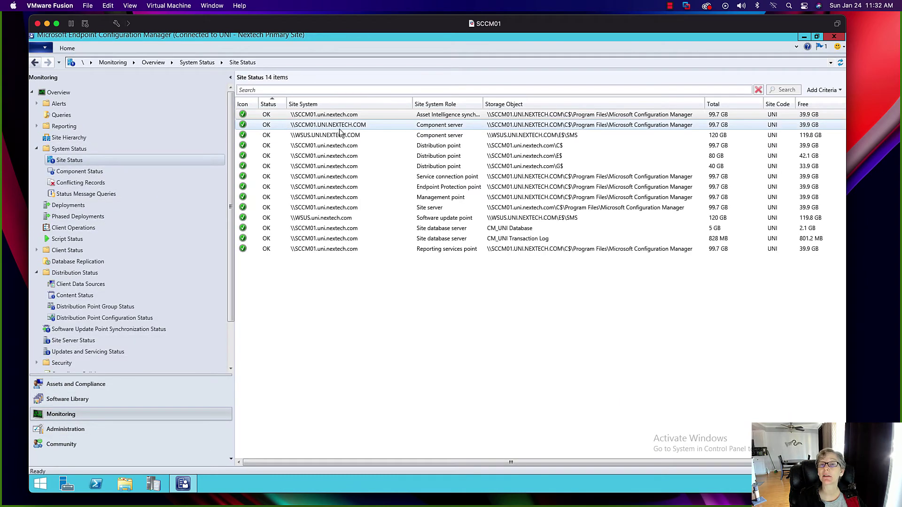
left_click(324, 116)
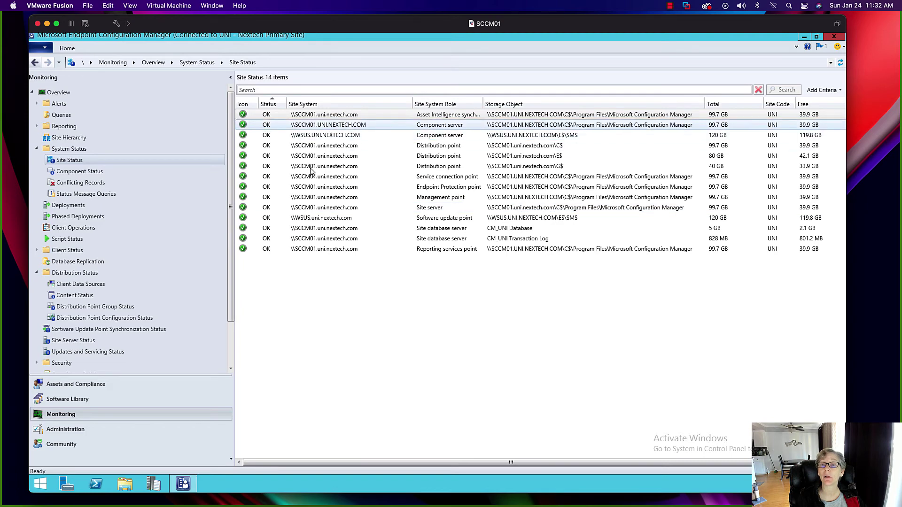
Step: Check Component Status with a wider Site System column, then return to Site Status
left_click(79, 171)
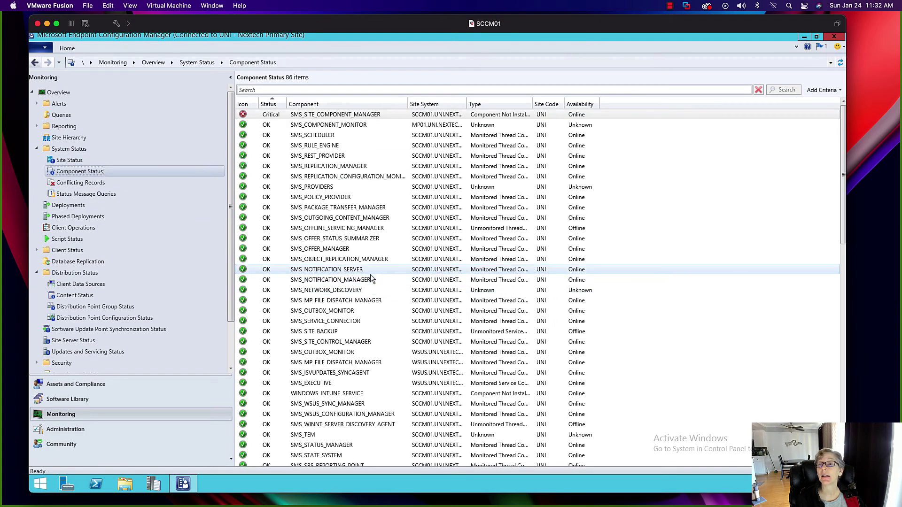
left_click(481, 126)
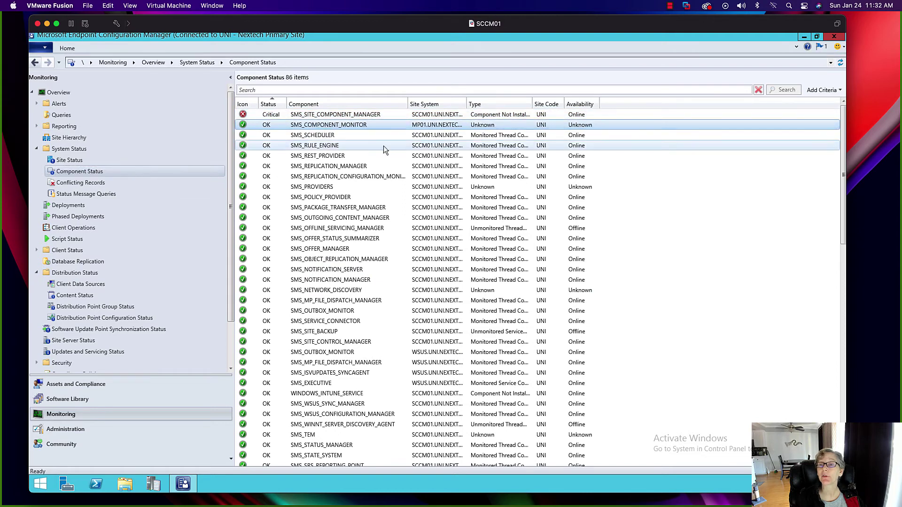
left_click_drag(467, 103, 496, 103)
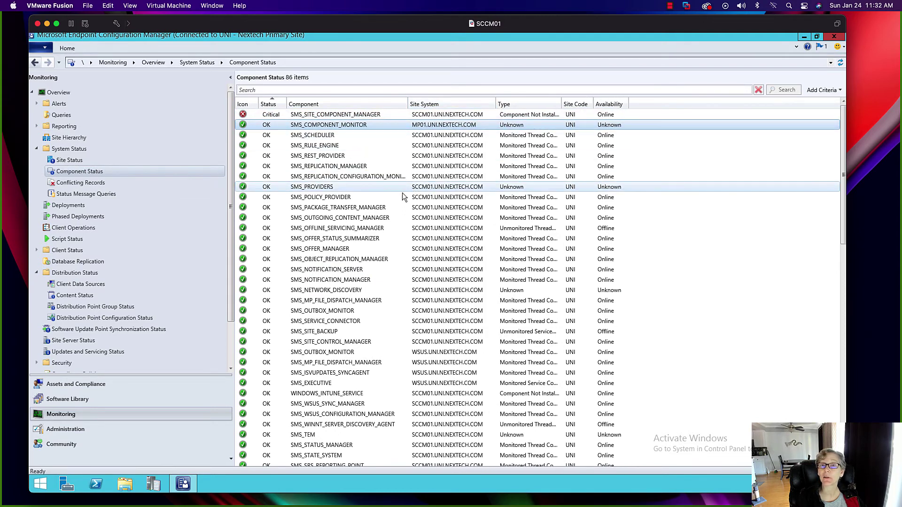
left_click(69, 160)
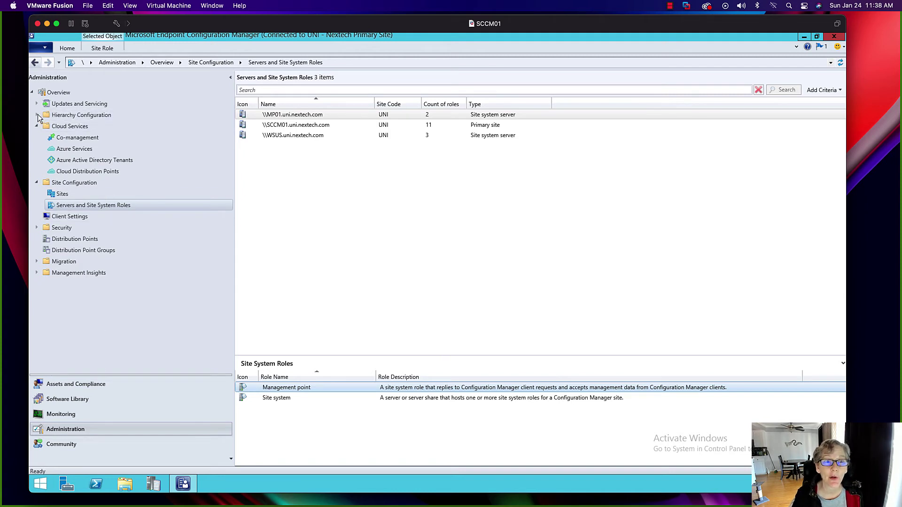
Step: Open the AD-BG boundary group's properties under Hierarchy Configuration > Boundary Groups
left_click(37, 115)
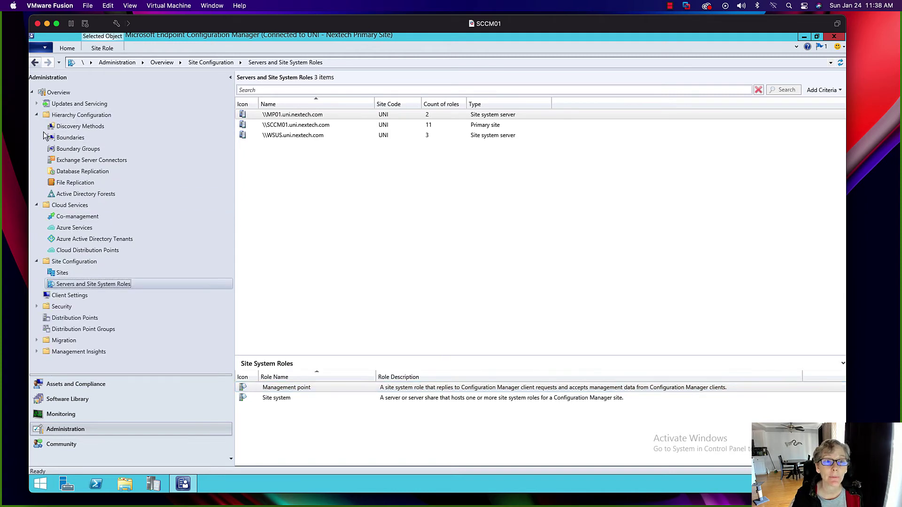
left_click(68, 149)
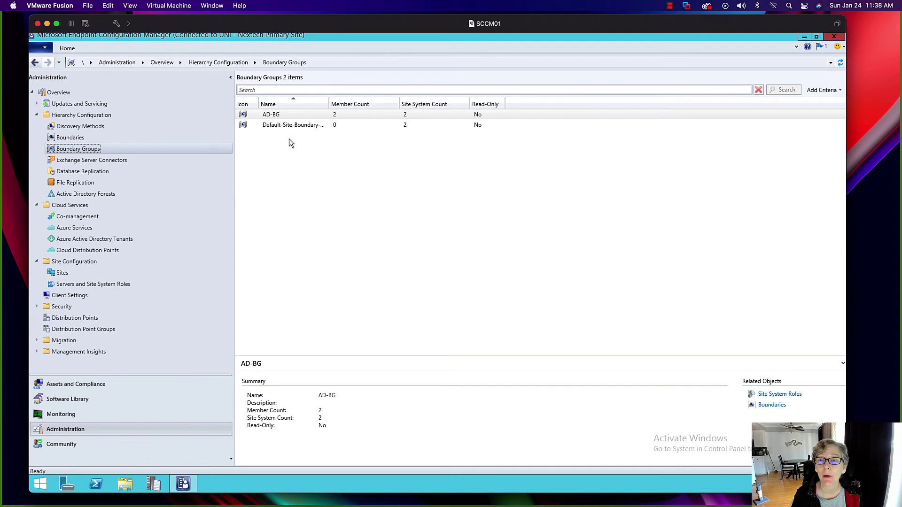
left_click(270, 117)
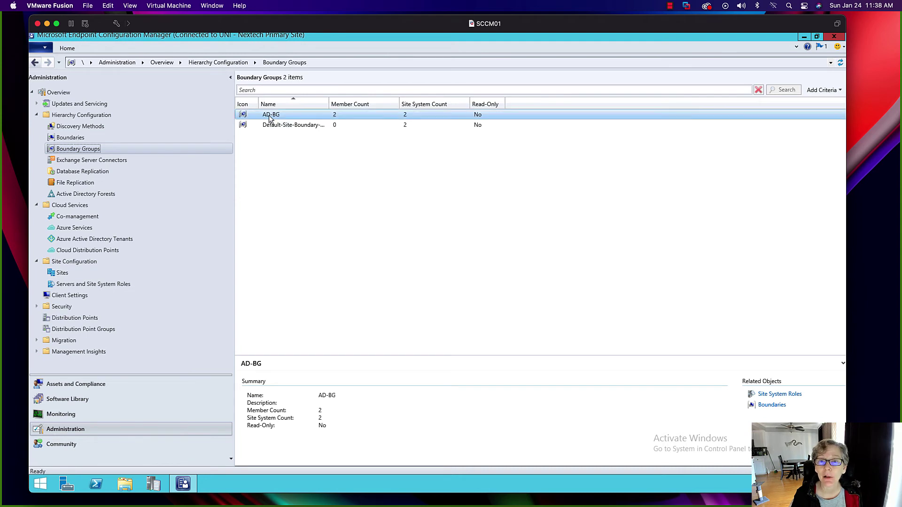
right_click(270, 117)
left_click(287, 173)
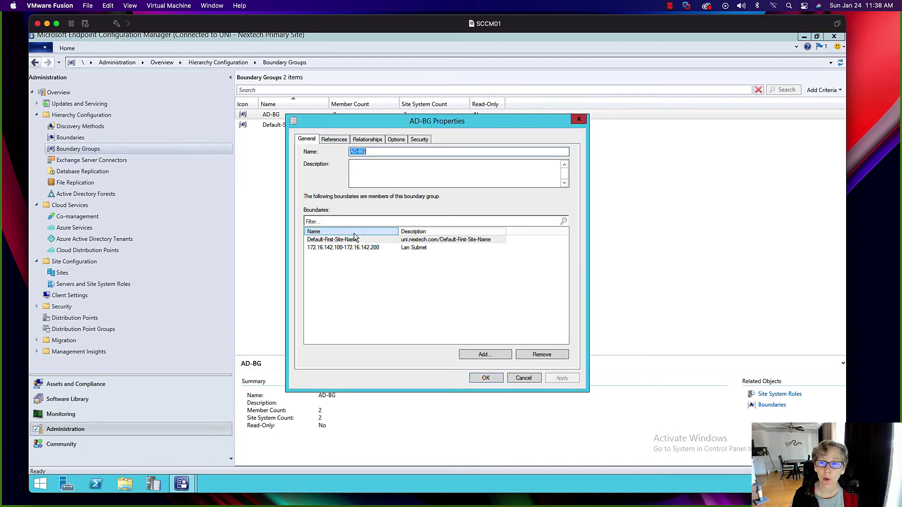
Step: Review AD-BG's site system servers on the References tab and close it unchanged
left_click(342, 139)
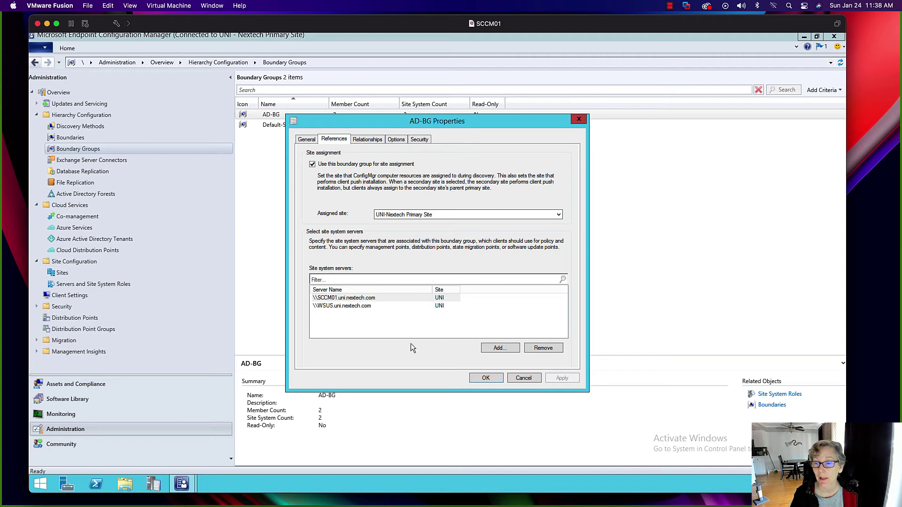
left_click(519, 377)
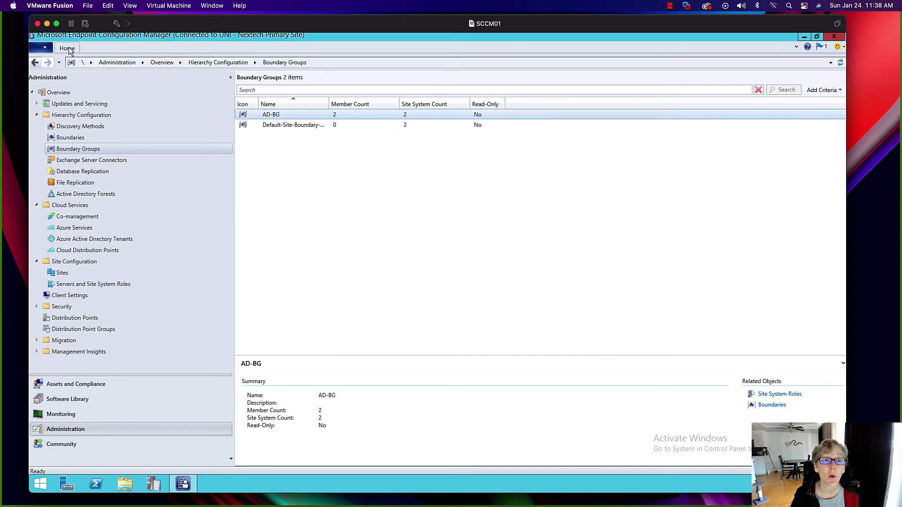
left_click(60, 70)
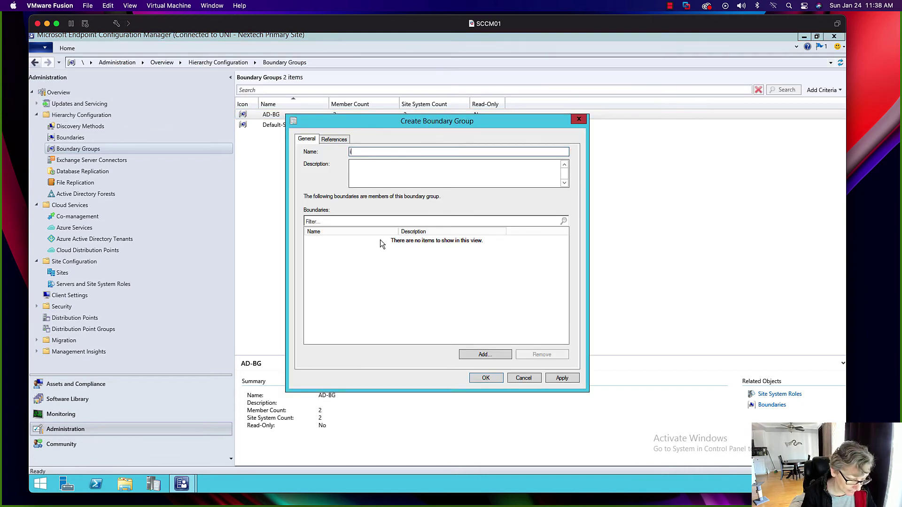
type("IB")
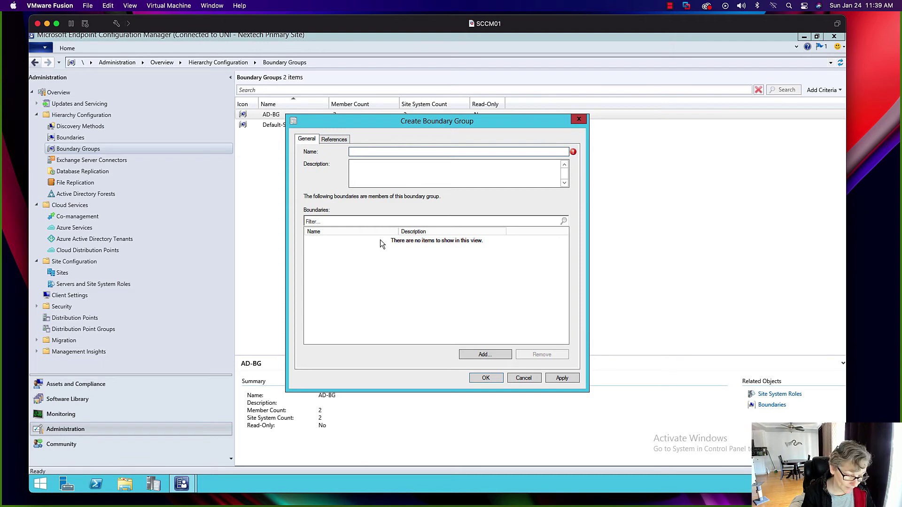
type("Internet Based Clients")
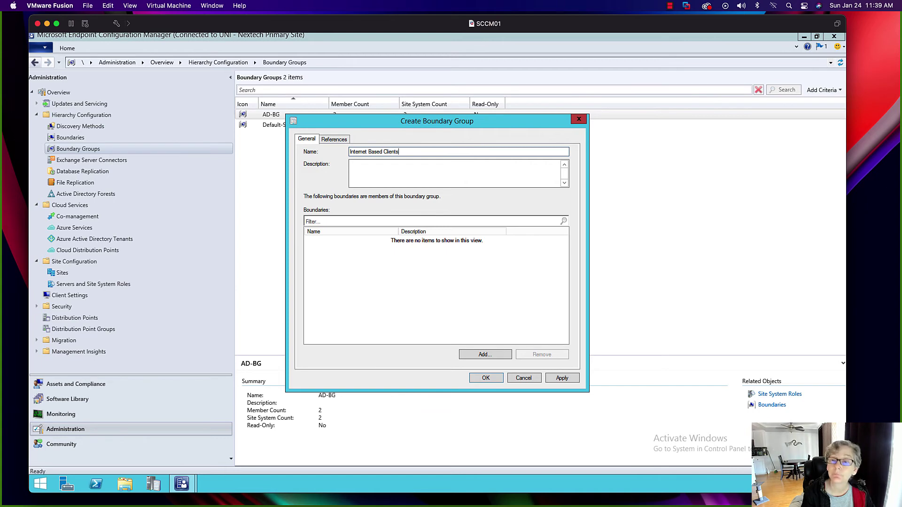
left_click(477, 353)
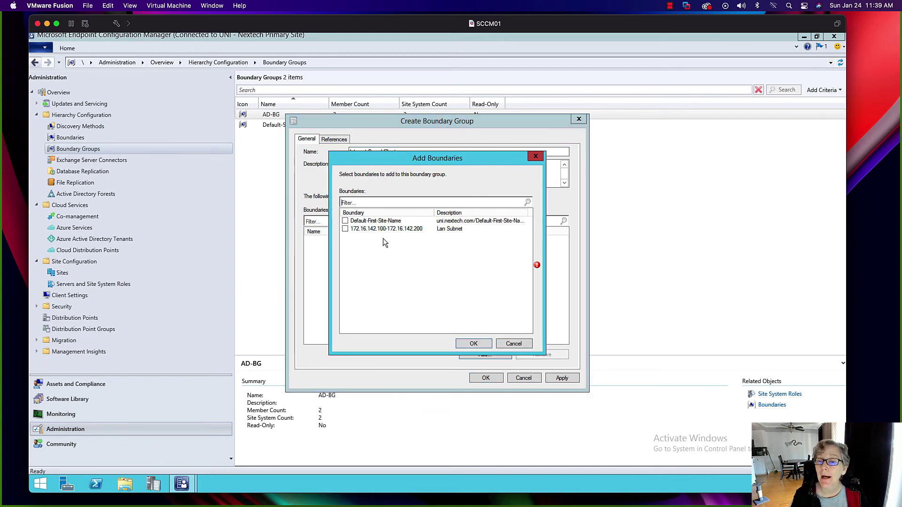
left_click(513, 344)
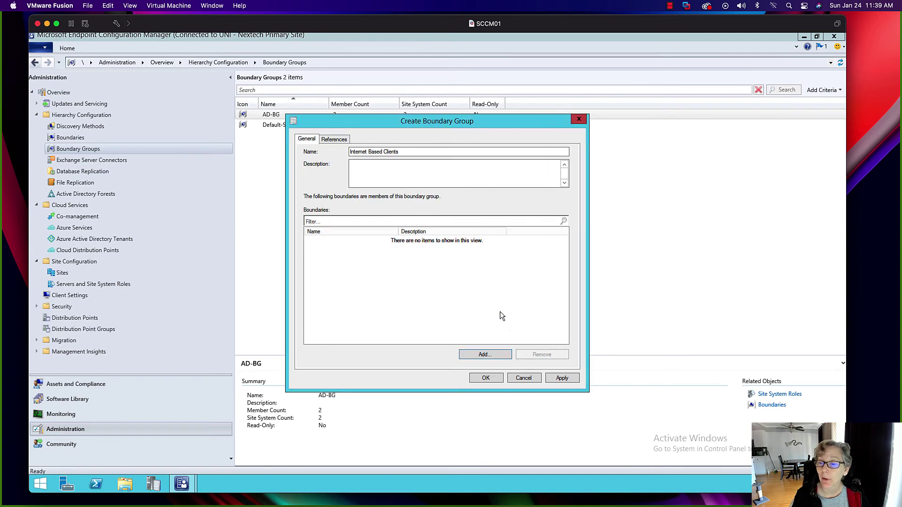
left_click(523, 378)
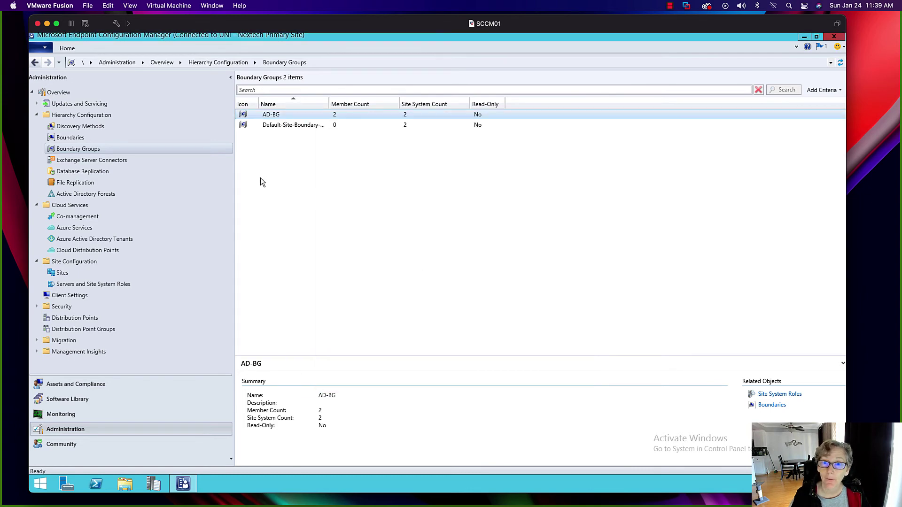
Step: Create an IP address range boundary 192.168.86.1-192.168.86.254 with description 'Internet Based Clients'
left_click(88, 139)
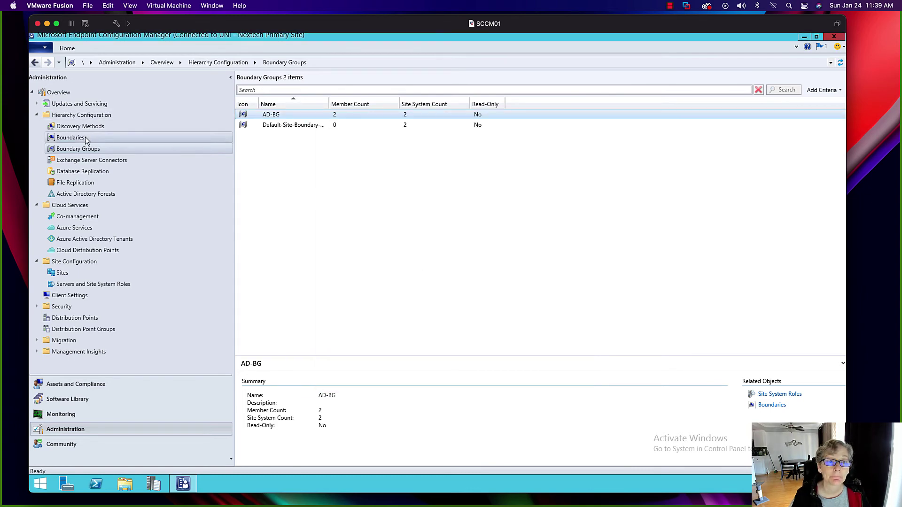
left_click(67, 48)
left_click(46, 72)
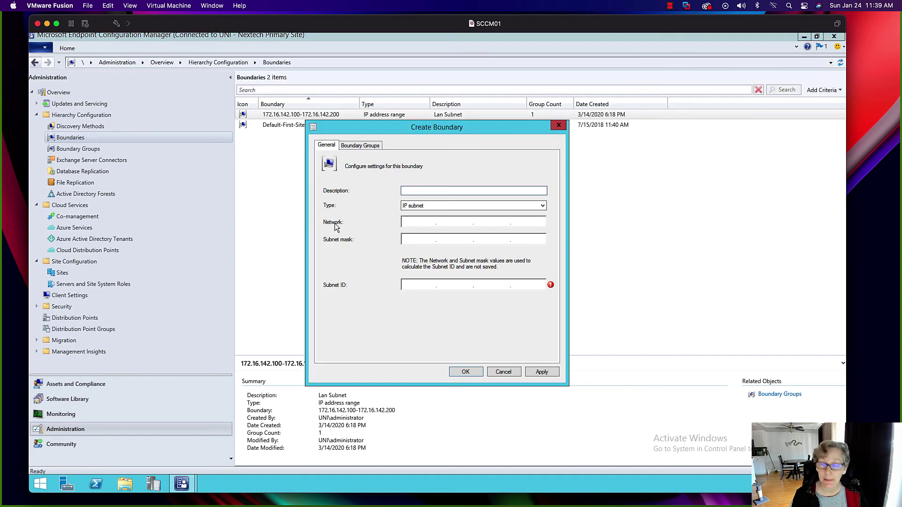
left_click(530, 208)
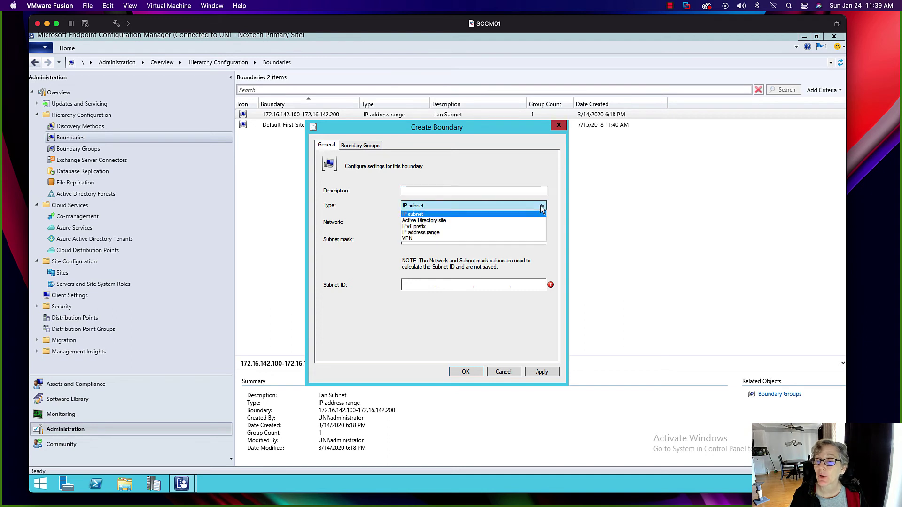
left_click(459, 234)
left_click(427, 191)
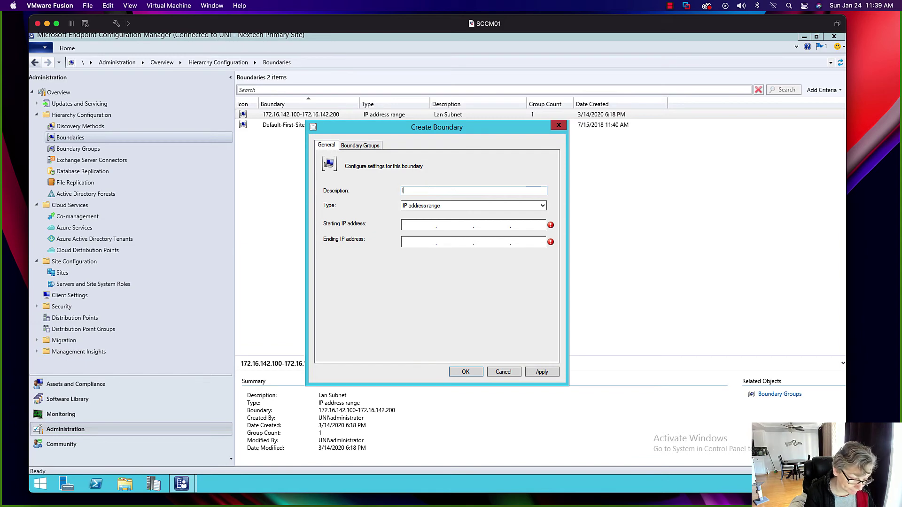
type("Internet Bas")
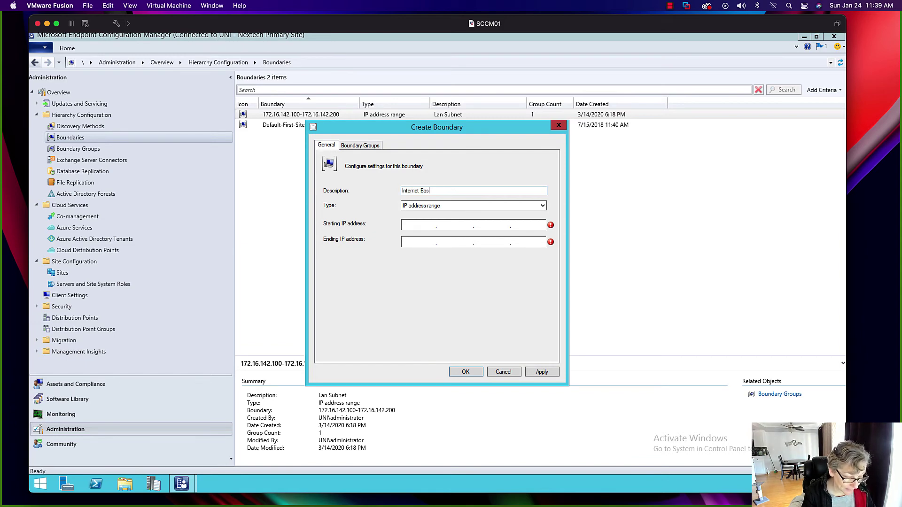
type("ed Clients")
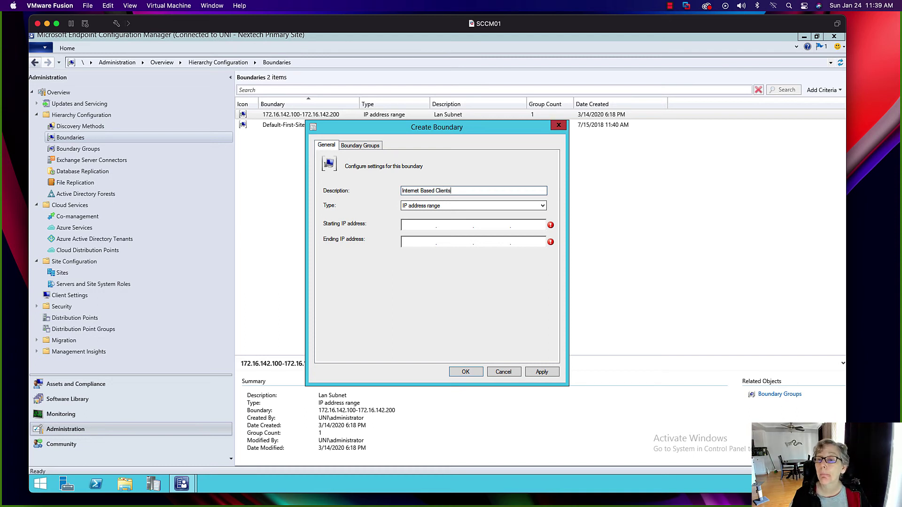
left_click(420, 228)
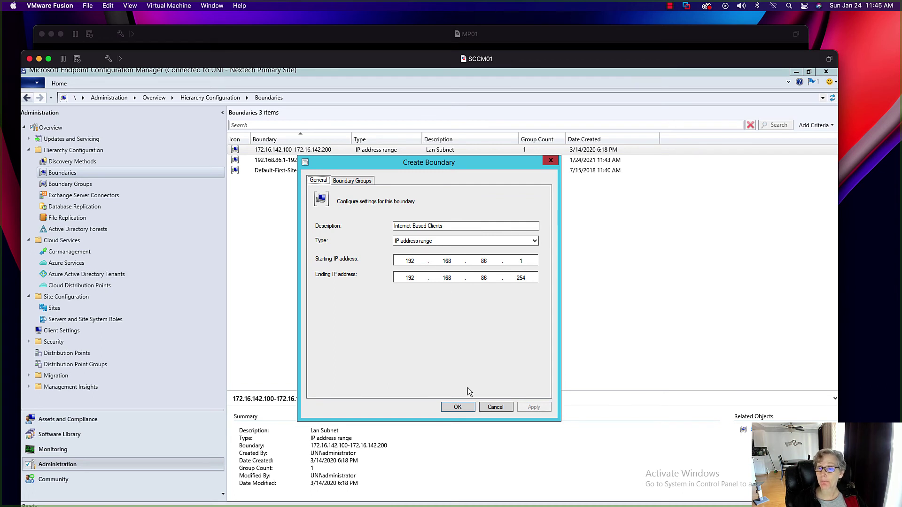
left_click(457, 406)
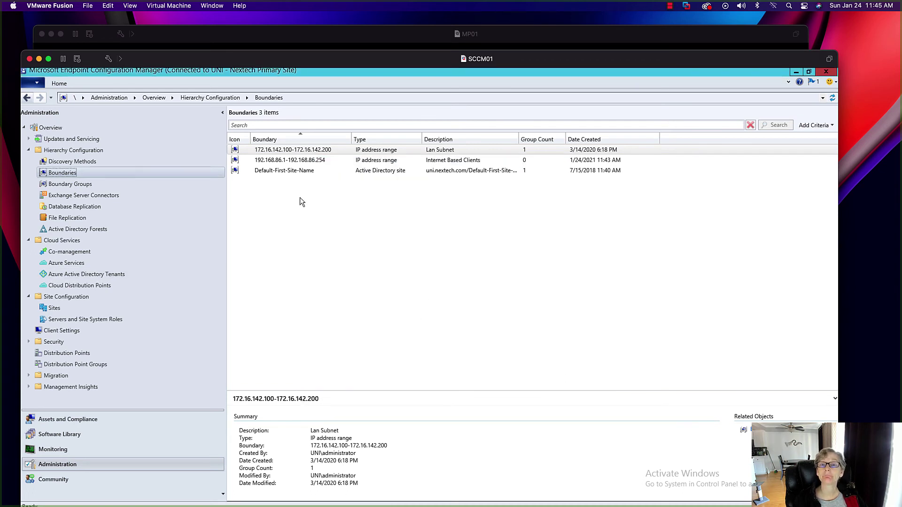
Step: Name a new boundary group 'Internet Based Clients' and add the 192.168.86.1-192.168.86.254 boundary
left_click(75, 185)
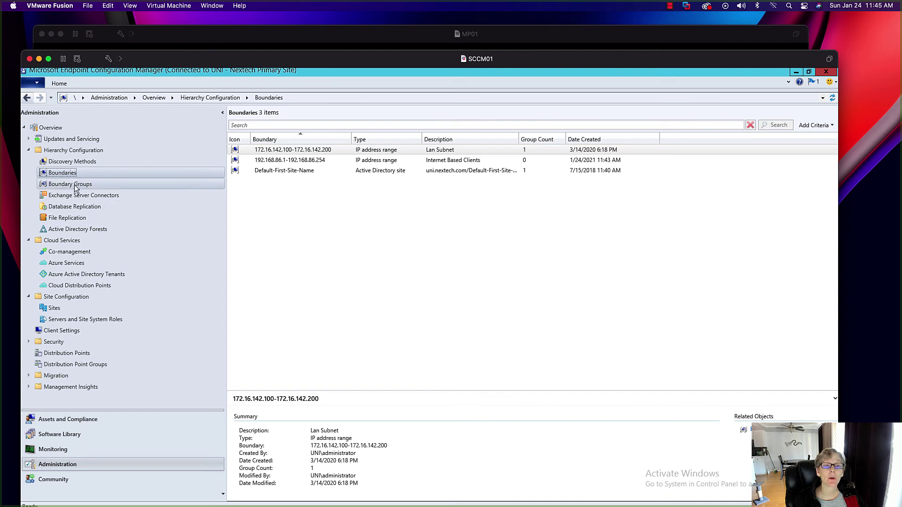
left_click(47, 83)
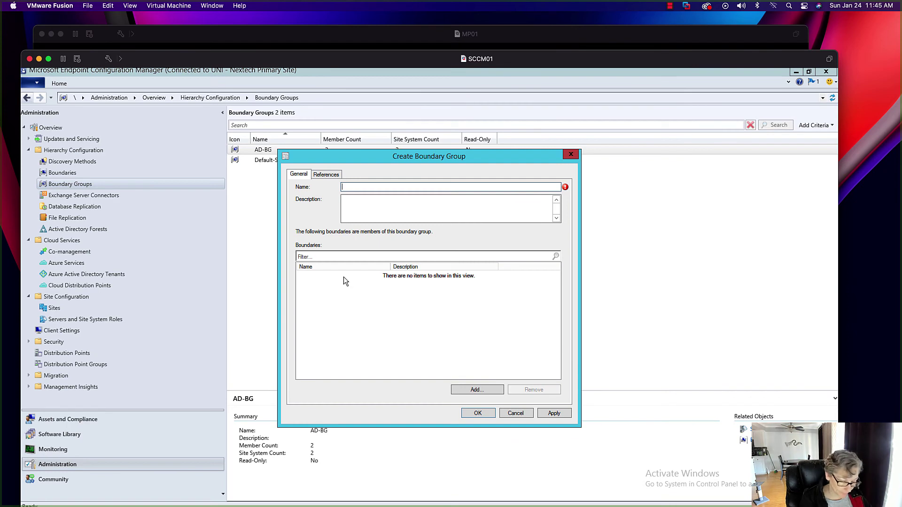
type("Internet B")
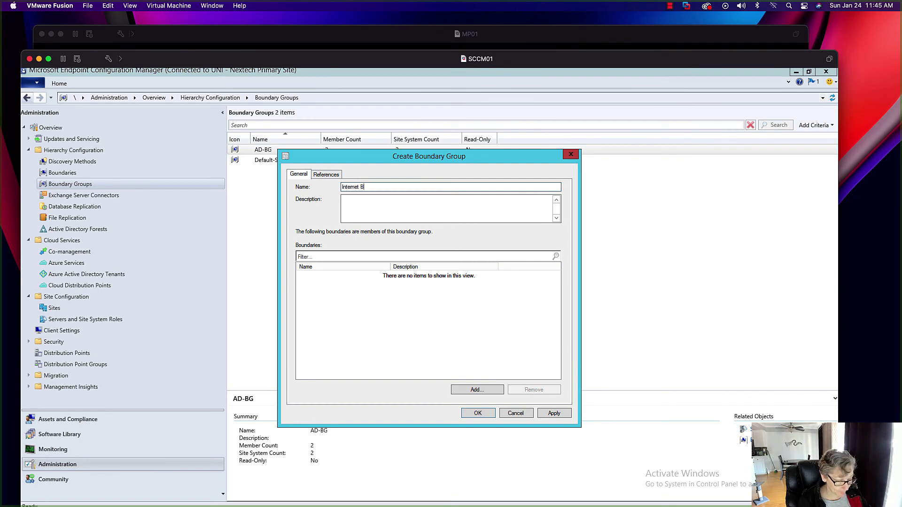
type("ased Clients")
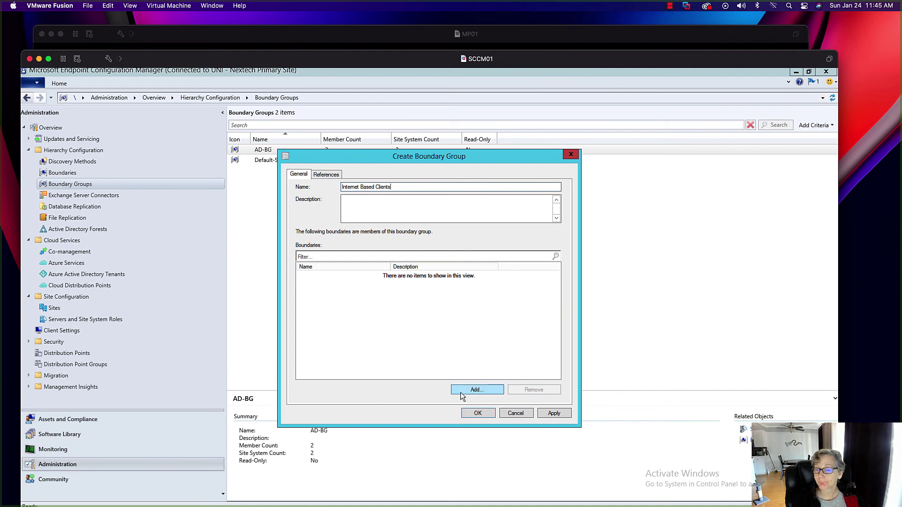
left_click(476, 390)
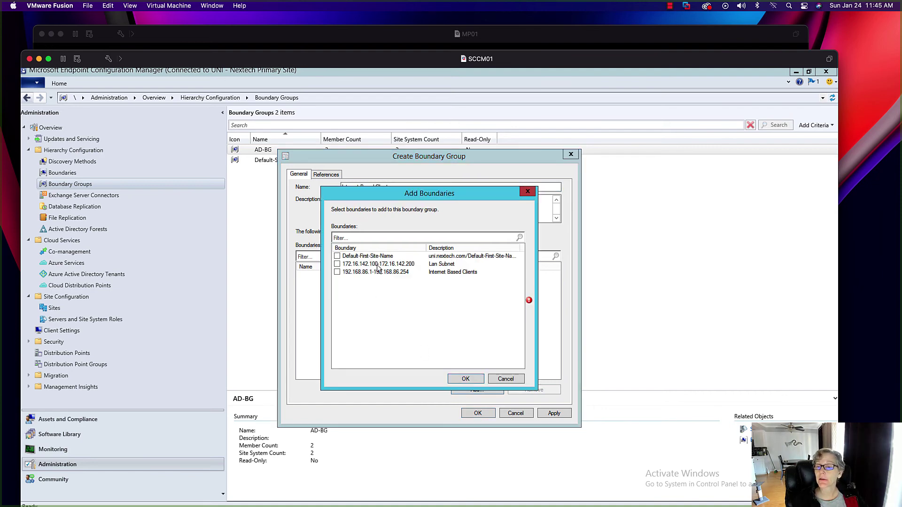
left_click(337, 272)
left_click(465, 378)
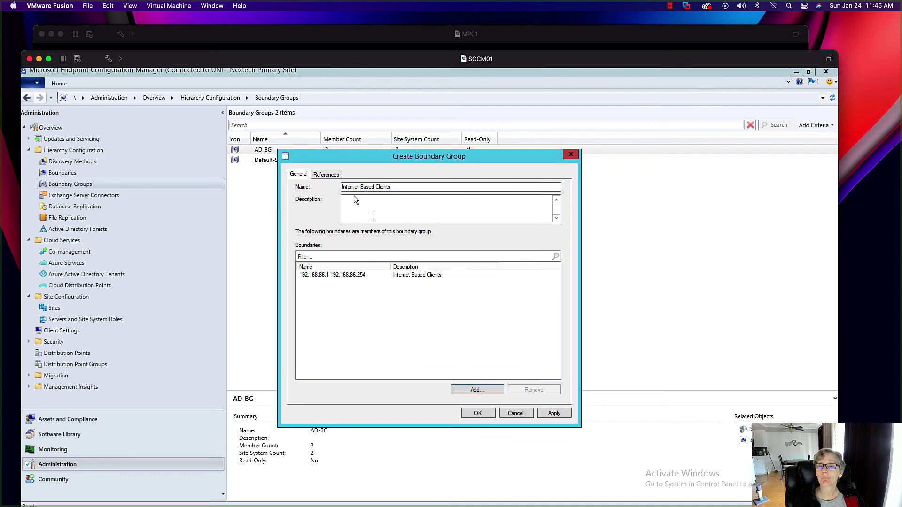
Step: Add MP01, SCCM01 and WSUS as the group's site system servers and create it
left_click(334, 176)
left_click(482, 383)
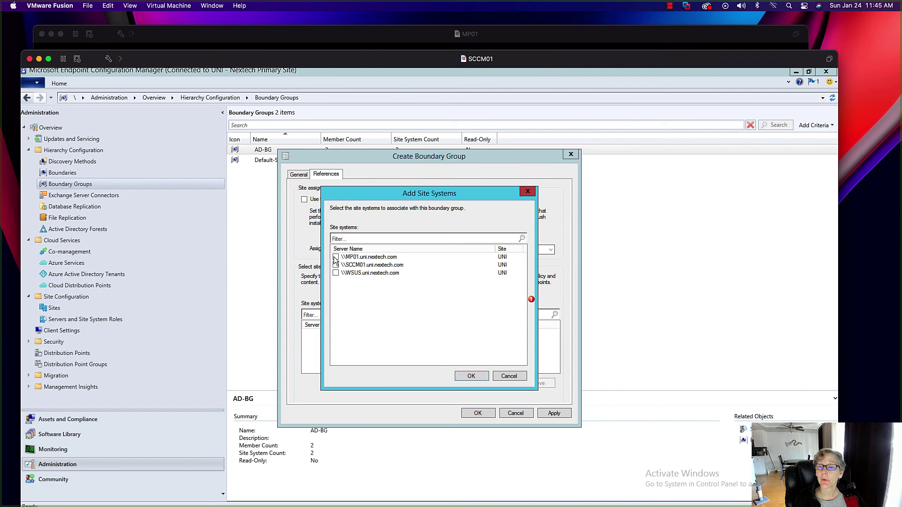
left_click(335, 257)
left_click(335, 265)
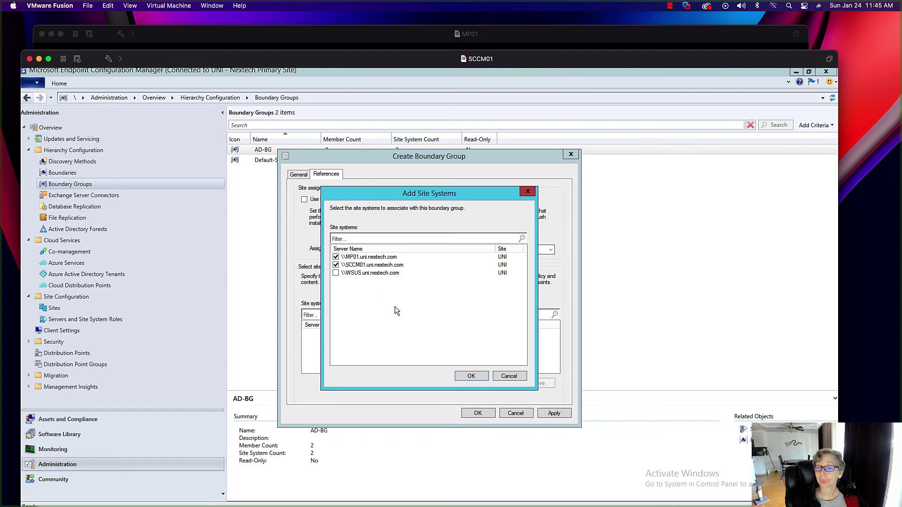
left_click(336, 274)
left_click(470, 376)
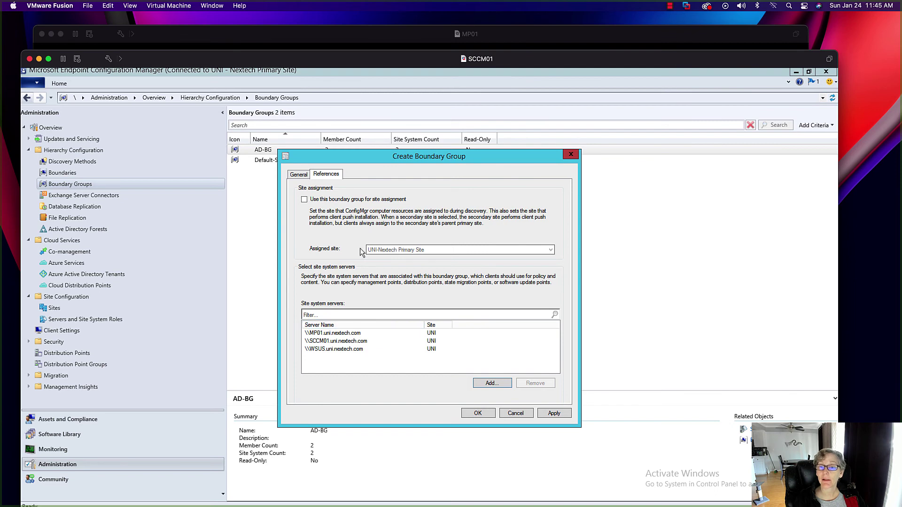
left_click(299, 174)
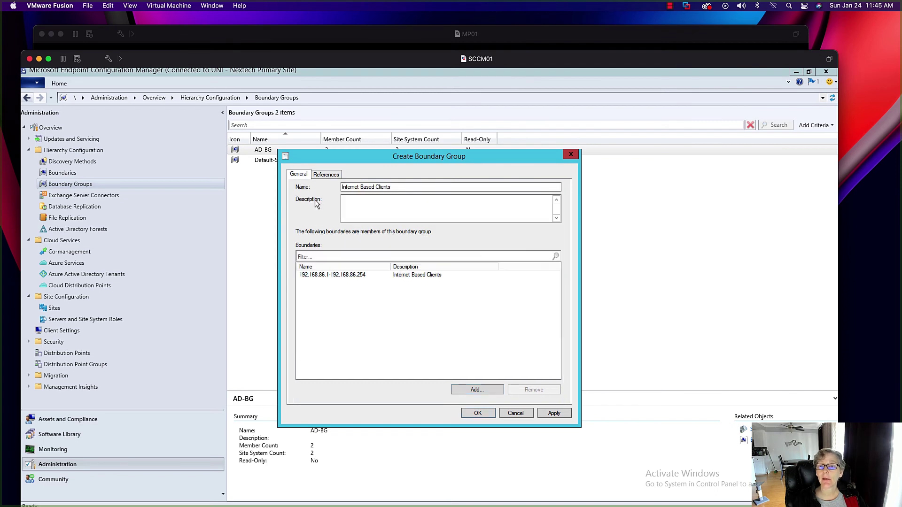
left_click(478, 413)
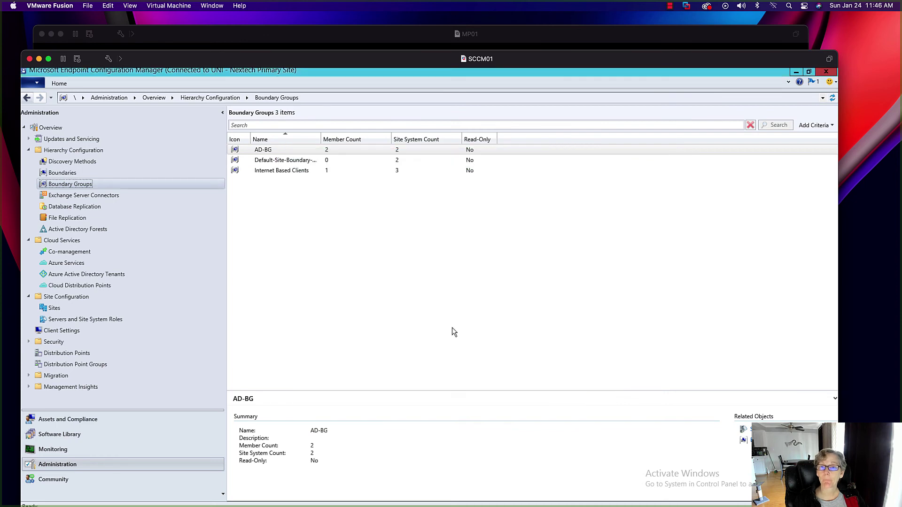
Step: Review Site Status and Component Status, widening the Type column for SMS_SITE_COMPONENT_MANAGER
left_click_drag(320, 139, 335, 140)
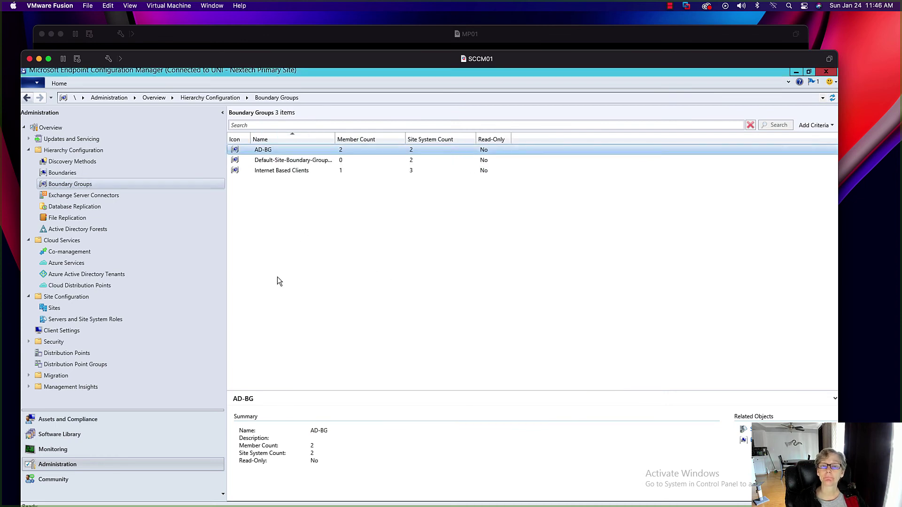
left_click(83, 446)
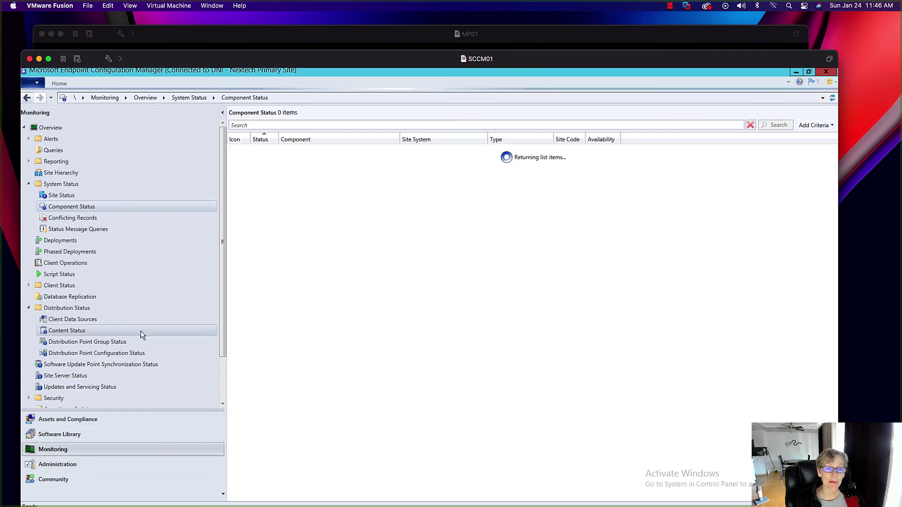
left_click(61, 195)
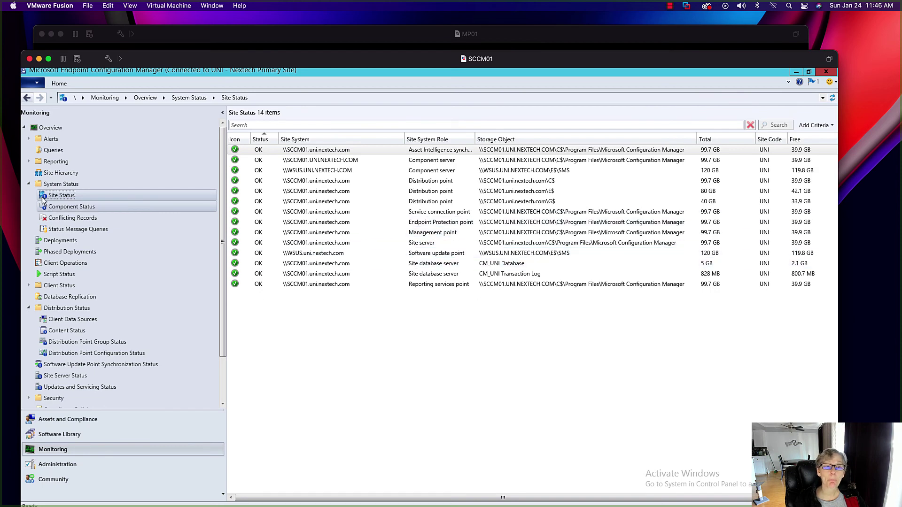
left_click(71, 206)
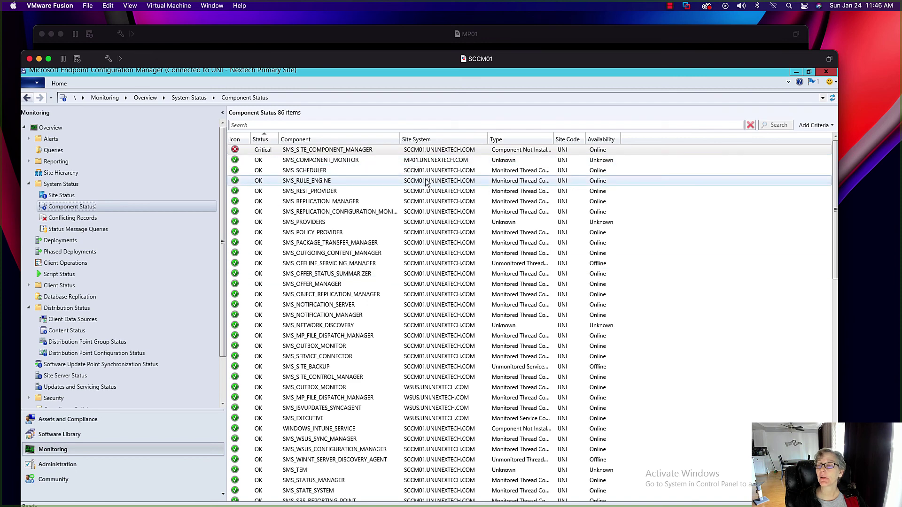
left_click(557, 150)
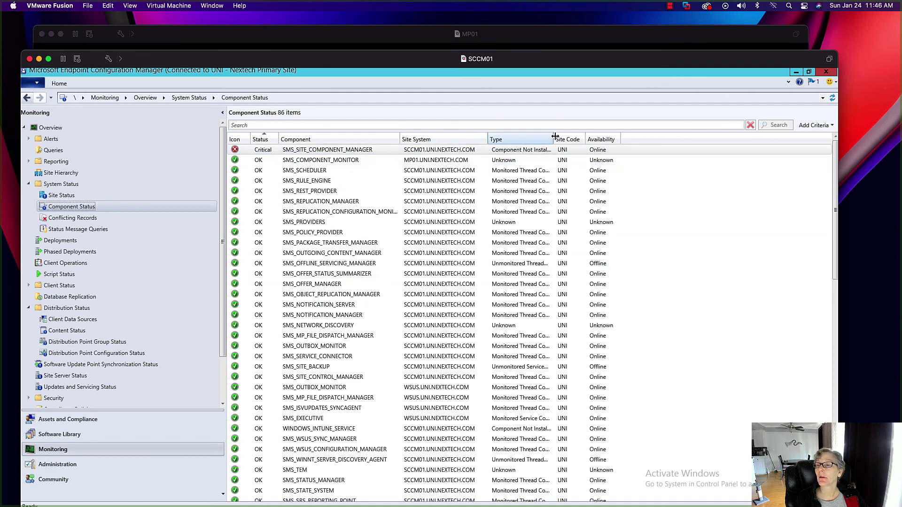
mouse_move(554, 140)
left_mouse_down()
mouse_move(589, 137)
mouse_move(553, 137)
left_mouse_up()
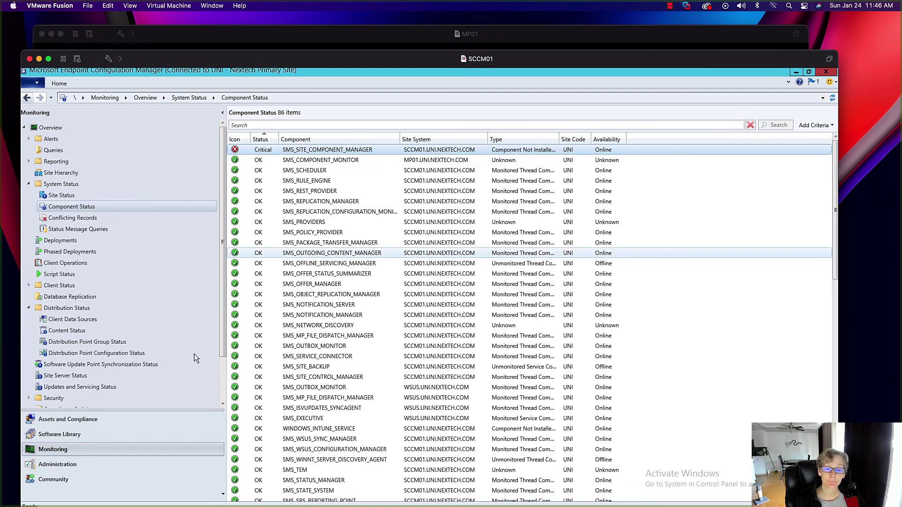
left_click_drag(198, 61, 187, 29)
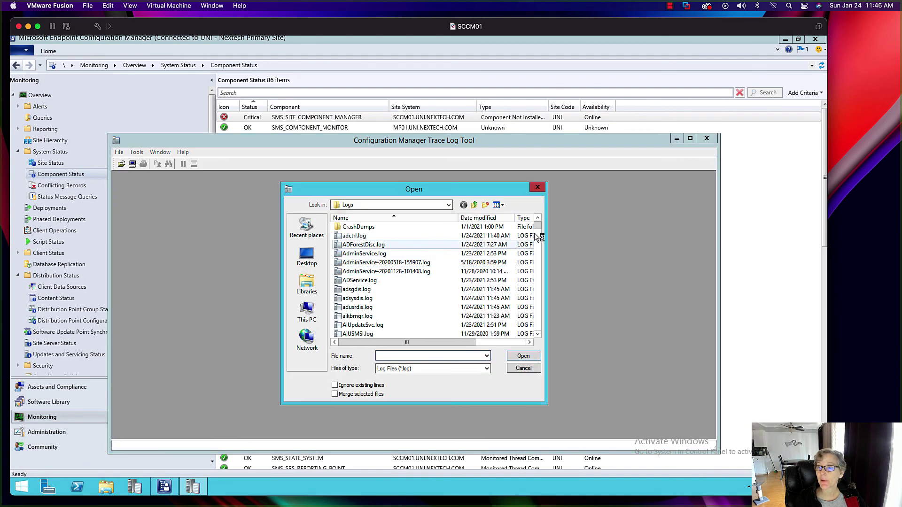
Step: Open mpMSI.log from the Logs folder in CMTrace
left_click_drag(536, 225, 539, 277)
left_click(357, 308)
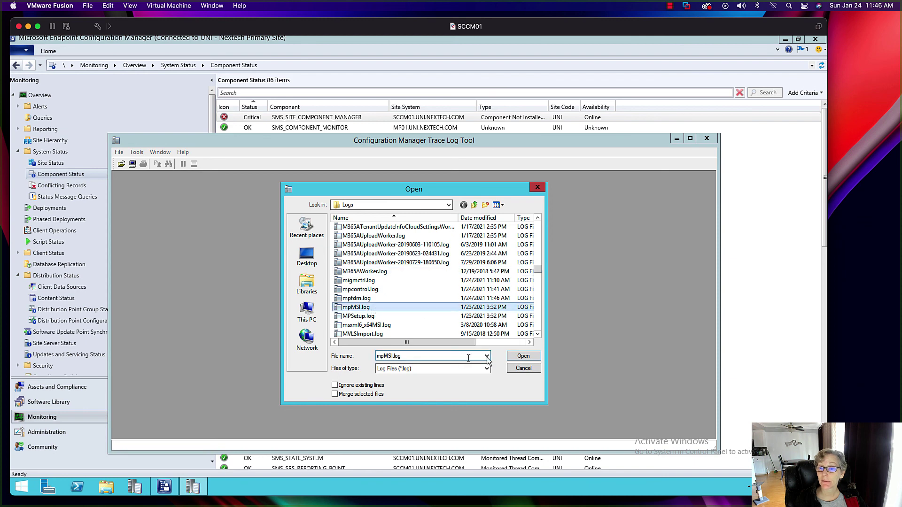
left_click(522, 356)
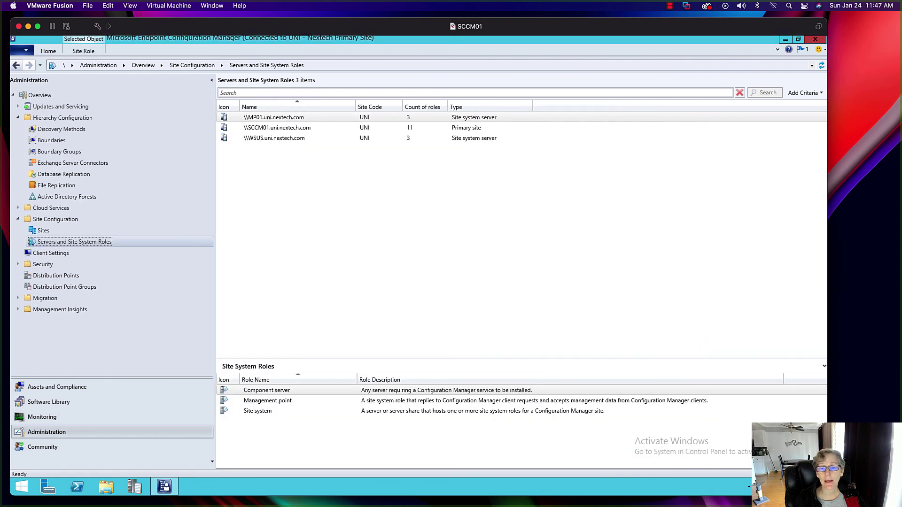
Step: Open the Management point role's properties and view its General and Management Point Database tabs
left_click(266, 402)
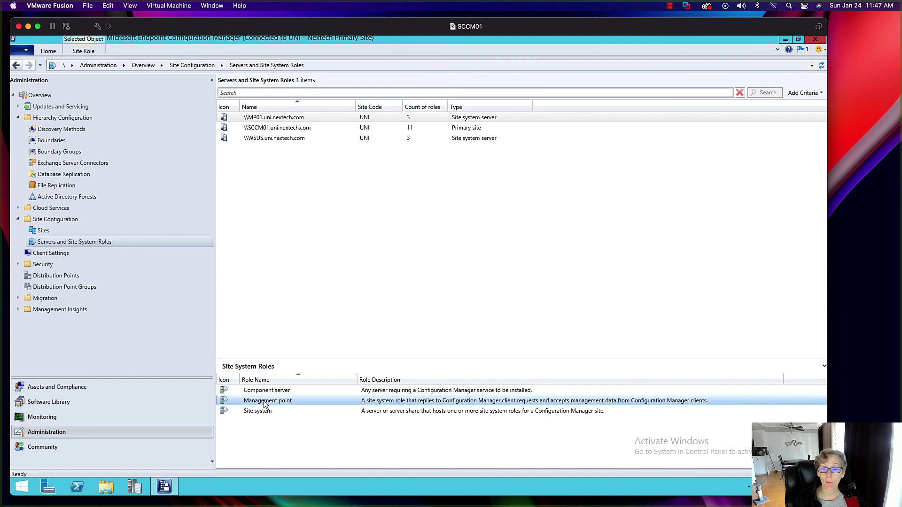
right_click(264, 403)
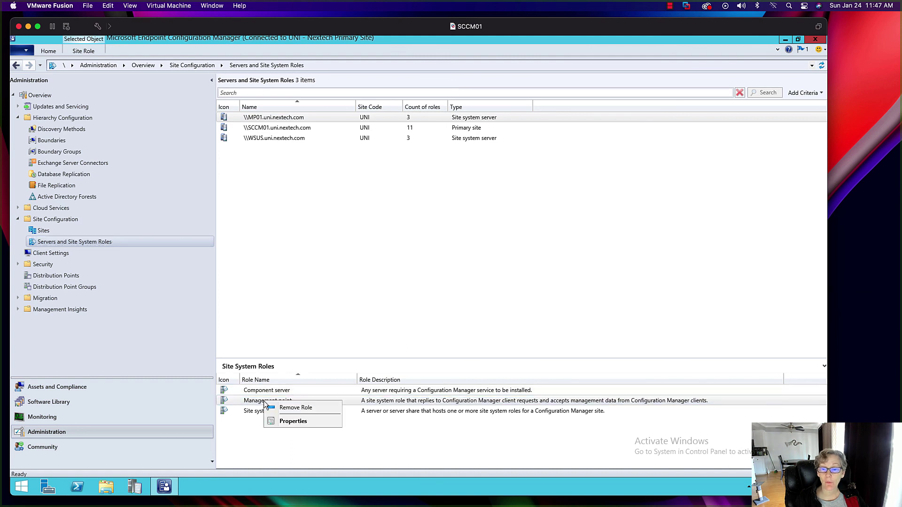
left_click(292, 421)
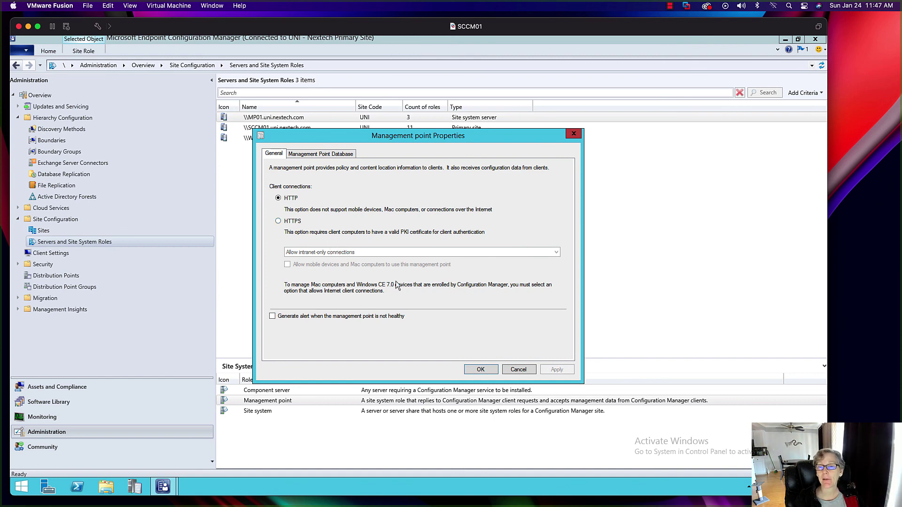
left_click(337, 154)
left_click(276, 155)
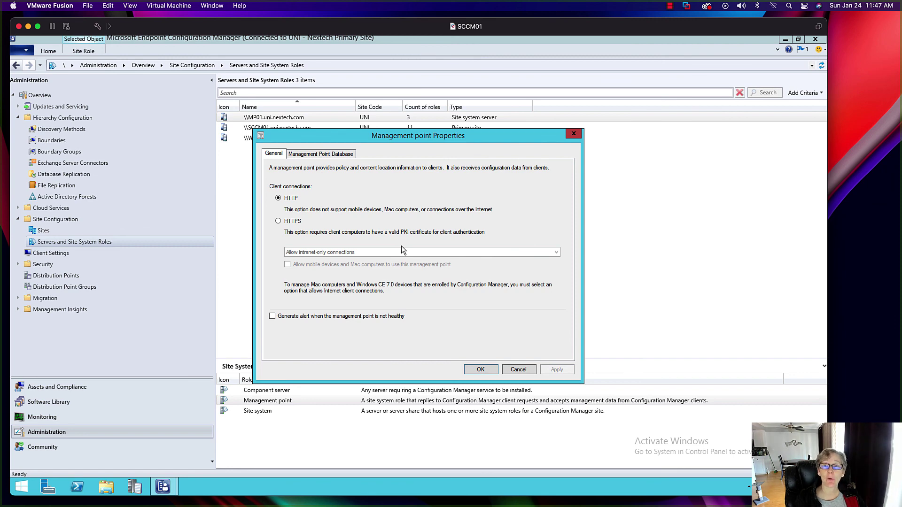
Step: Close the Management point properties without changes and show the Sites list
left_click_drag(351, 138, 350, 140)
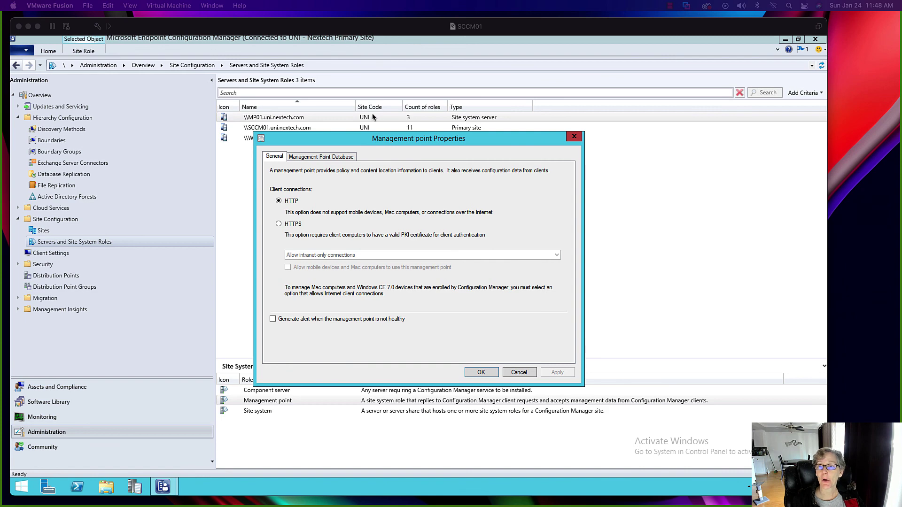
left_click_drag(351, 138, 316, 120)
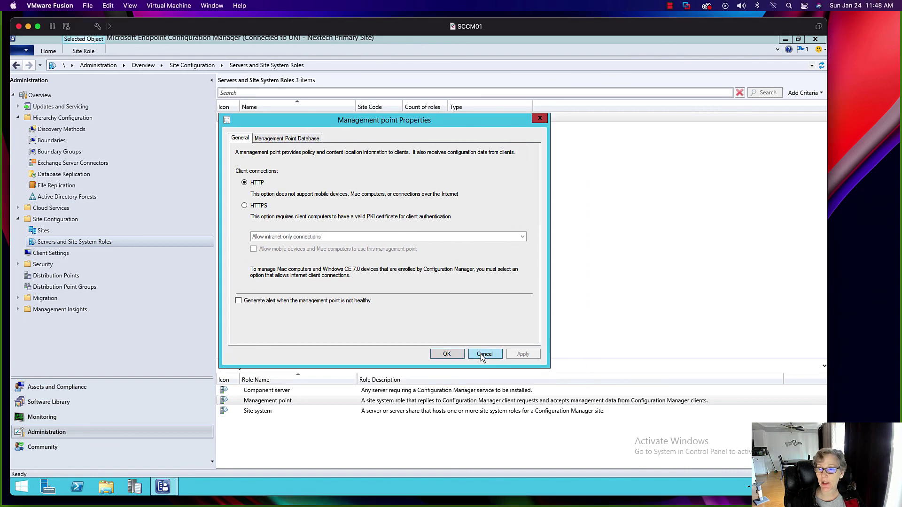
left_click(483, 354)
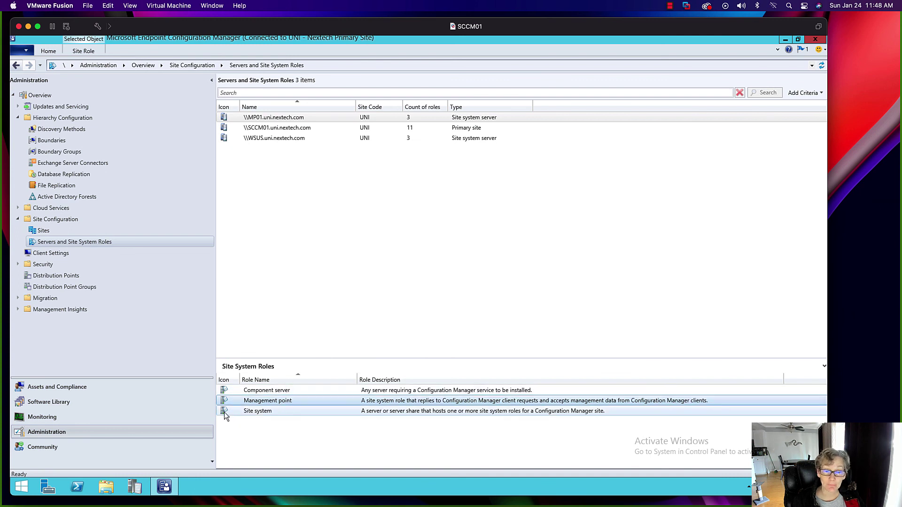
left_click(63, 231)
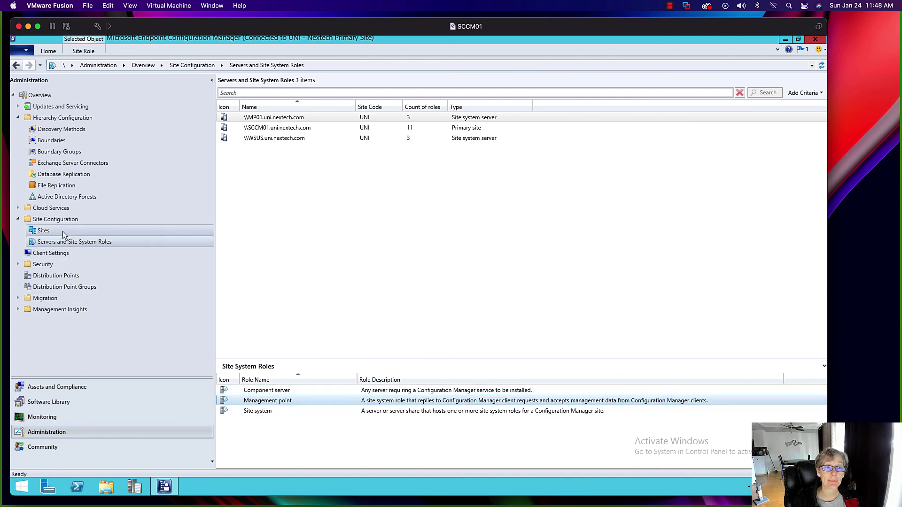